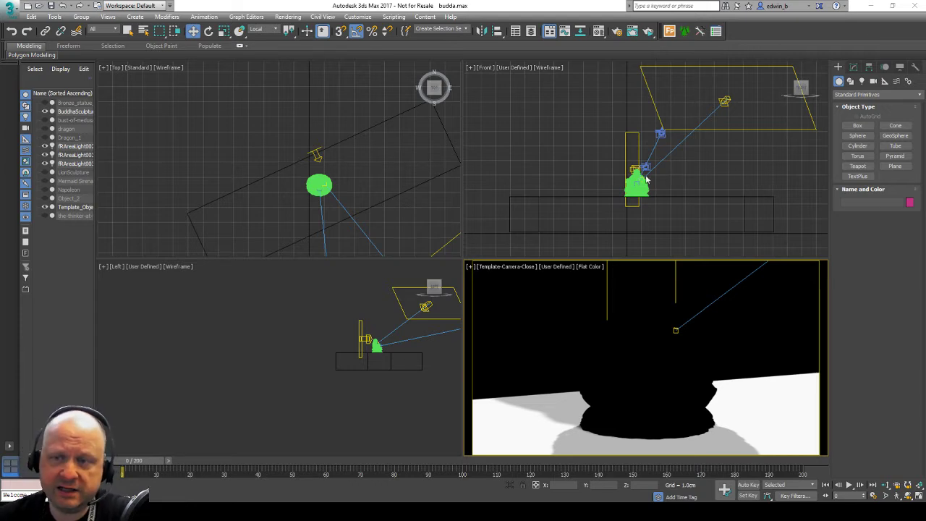
# Examine the Buddha sculpture's mesh density in the Front view and the lights around it in the Left view.
pyautogui.scroll(3, 638, 181)
pyautogui.scroll(2, 639, 181)
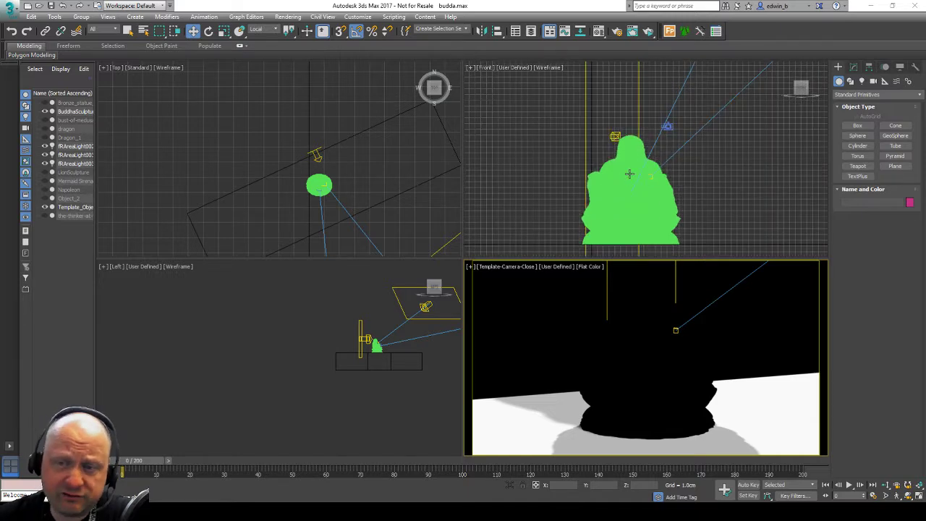
pyautogui.scroll(3, 629, 174)
pyautogui.scroll(4, 629, 174)
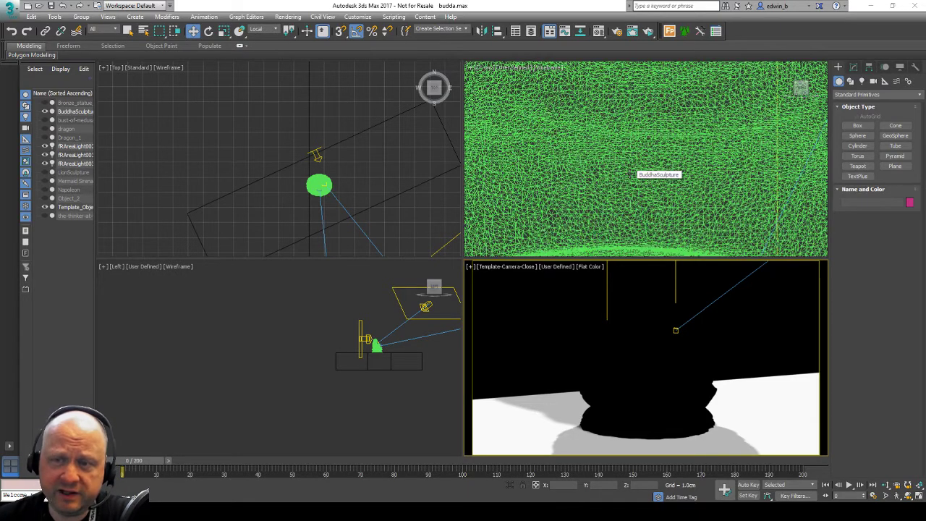
pyautogui.scroll(2, 630, 175)
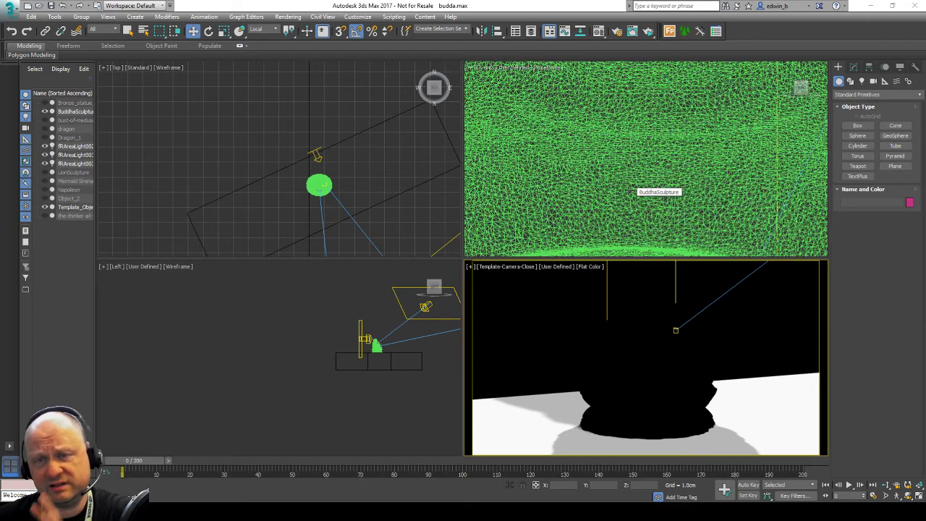
pyautogui.scroll(-5, 630, 192)
pyautogui.scroll(-4, 630, 191)
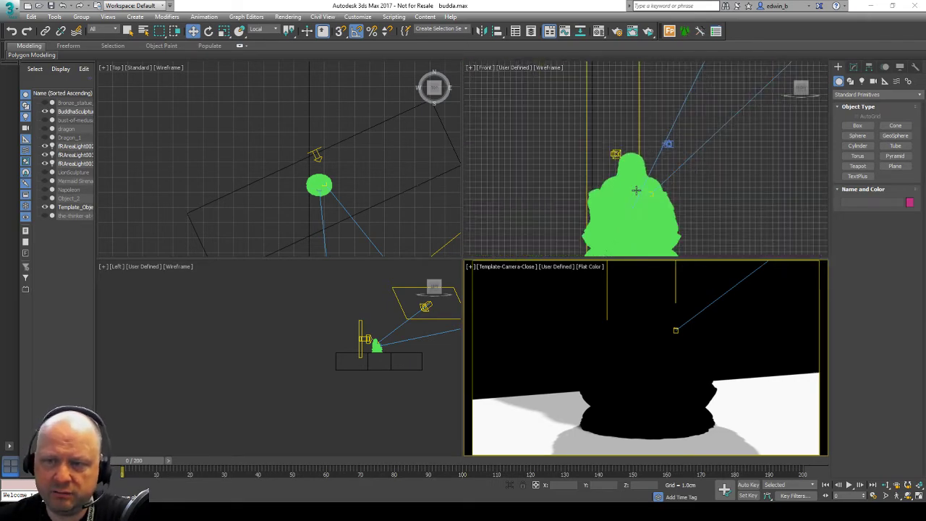
pyautogui.scroll(2, 640, 178)
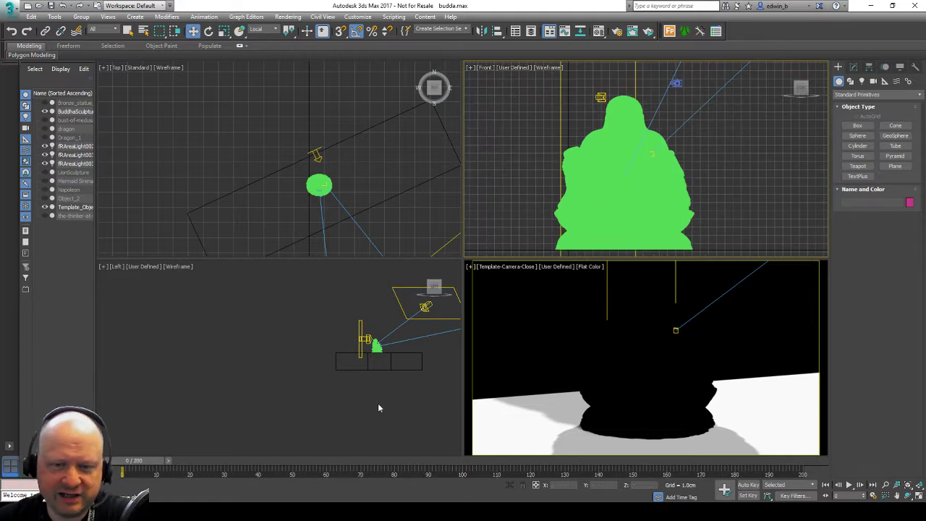
pyautogui.scroll(2, 370, 343)
pyautogui.moveTo(407, 361); pyautogui.dragTo(309, 407, button='middle')
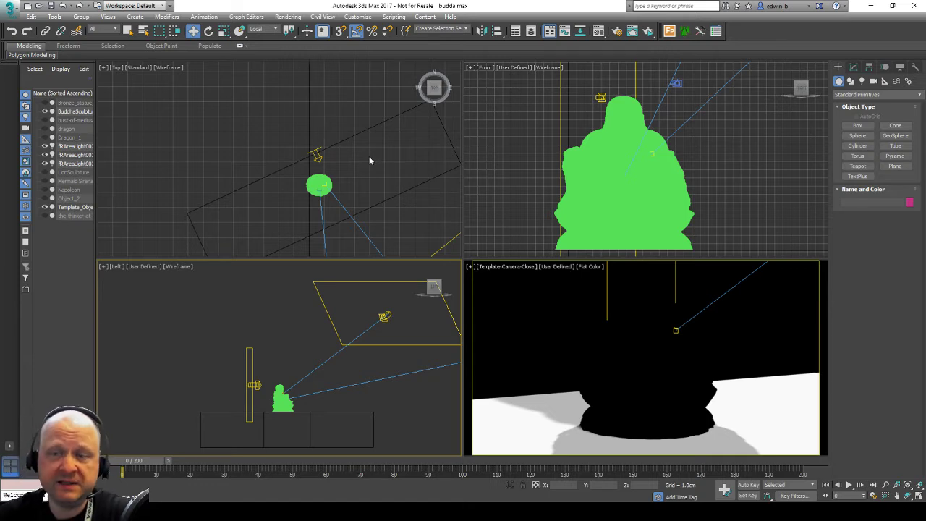
# Start an interactive ActiveShade render of the Template-Camera-Close view with finalRender, keeping the material editor open beside the render window.
pyautogui.rightClick(507, 315)
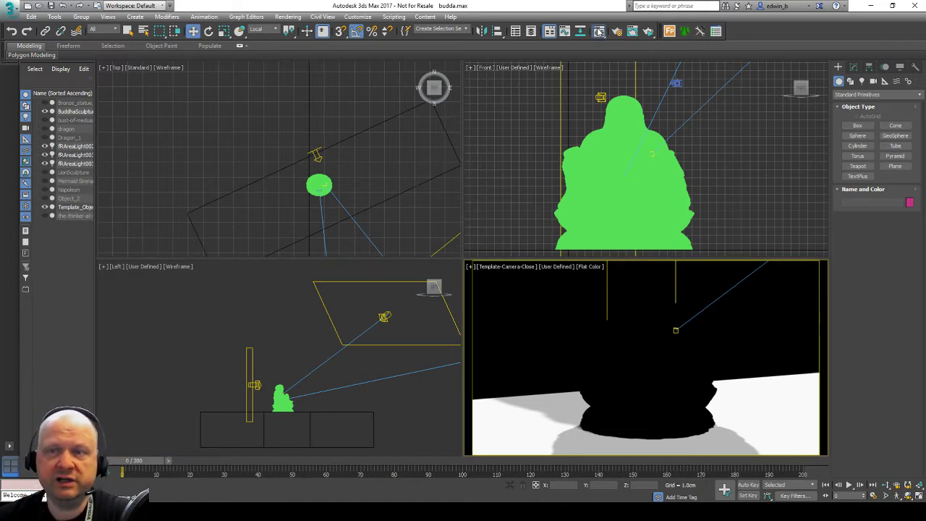
pyautogui.press('m')
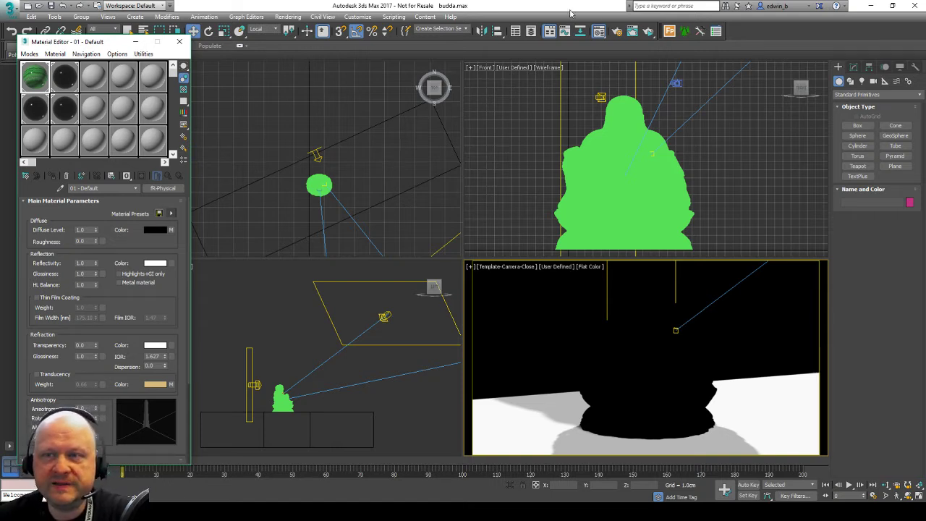
pyautogui.click(615, 32)
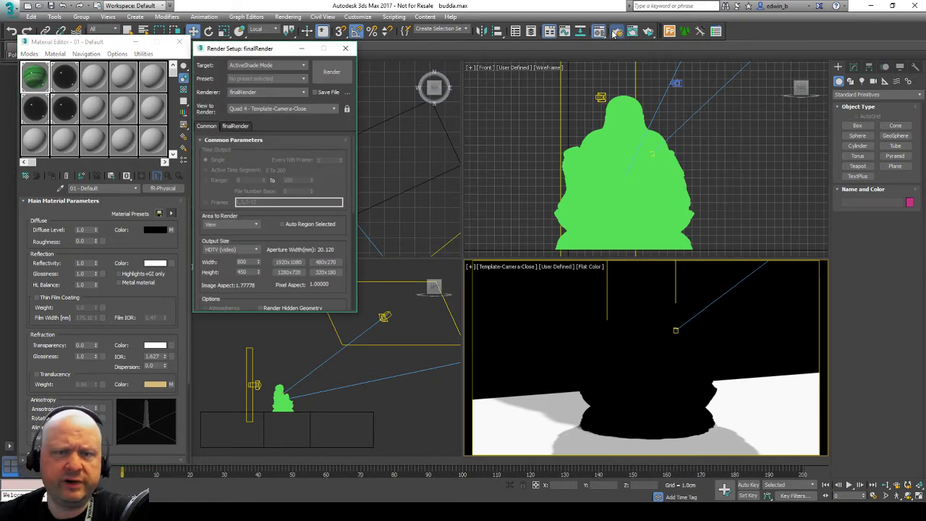
pyautogui.click(333, 72)
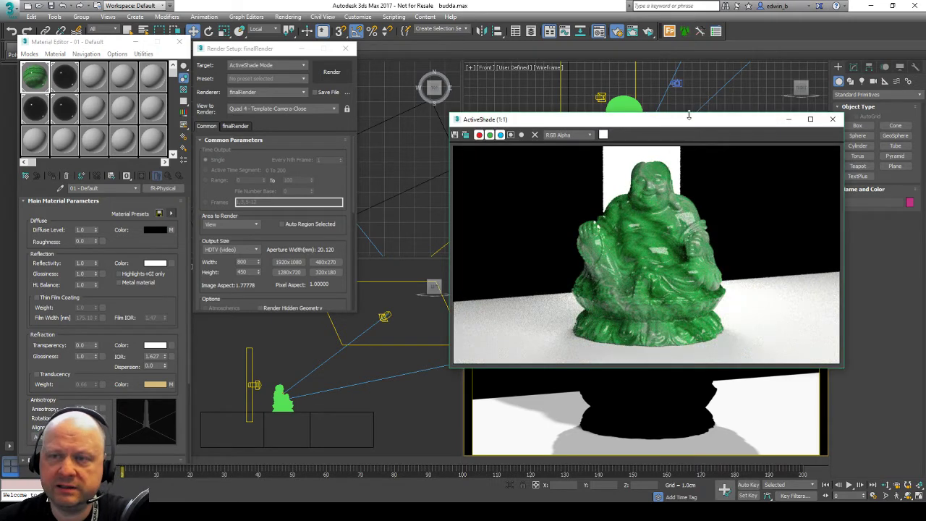
pyautogui.moveTo(691, 121); pyautogui.dragTo(608, 55)
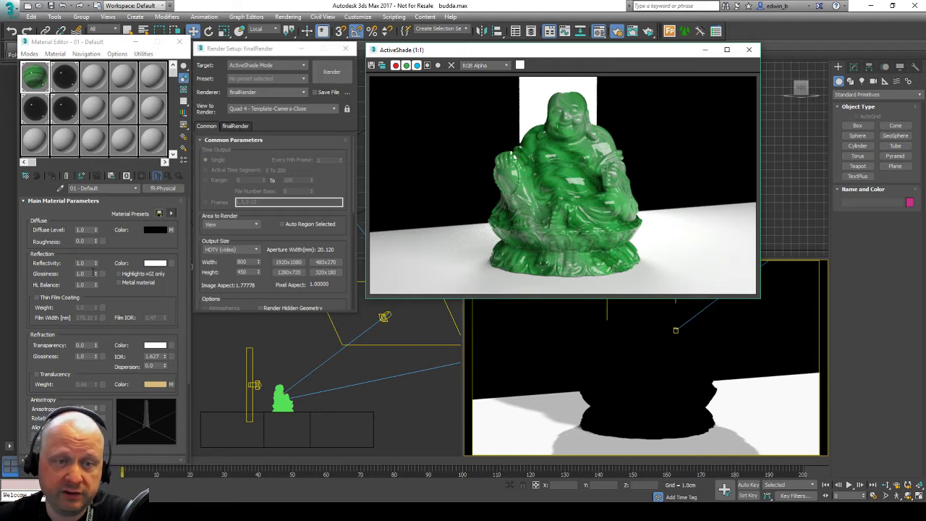
# Inspect the fR-3DGradient map assigned to the material's diffuse color and return to the main material parameters.
pyautogui.click(172, 231)
pyautogui.click(171, 230)
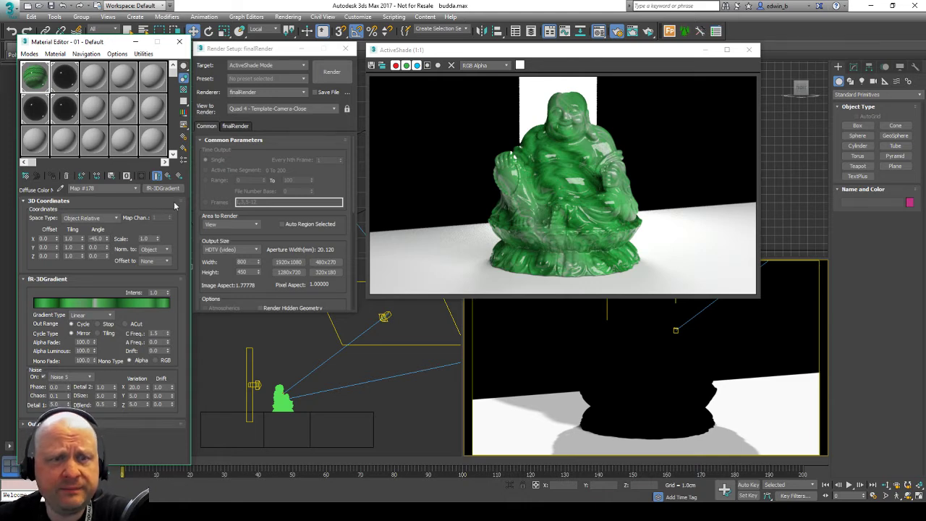
pyautogui.click(168, 177)
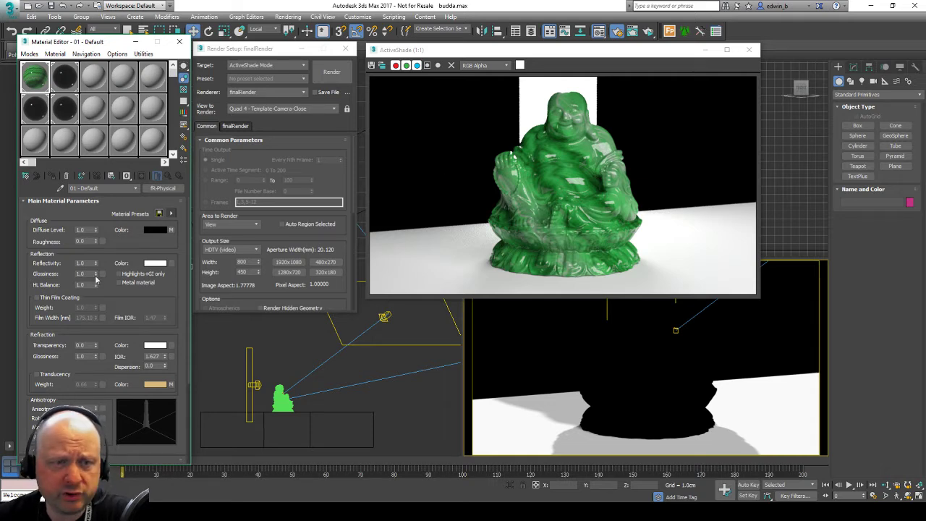
# Try reflection glossiness values of 0.7 and 0.53 on the Buddha's material, and restore it to 1.0.
pyautogui.doubleClick(86, 274)
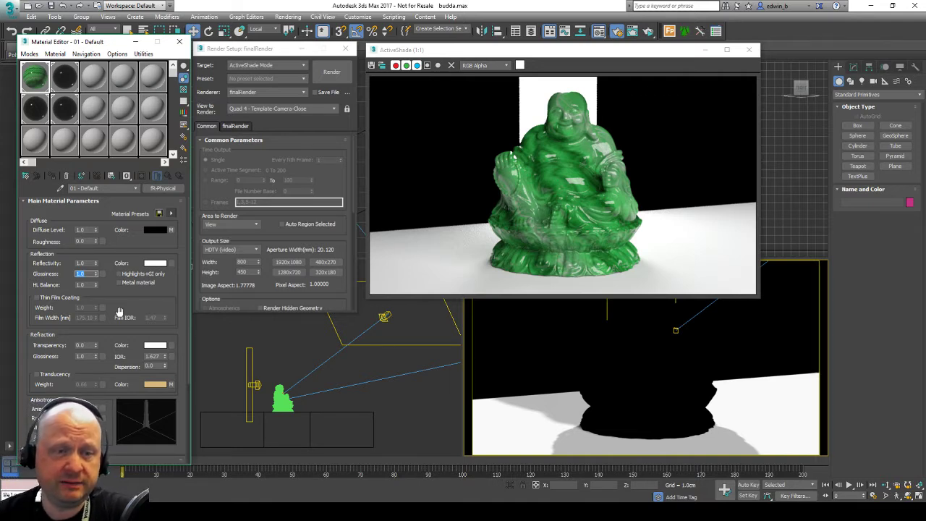
pyautogui.write('0.')
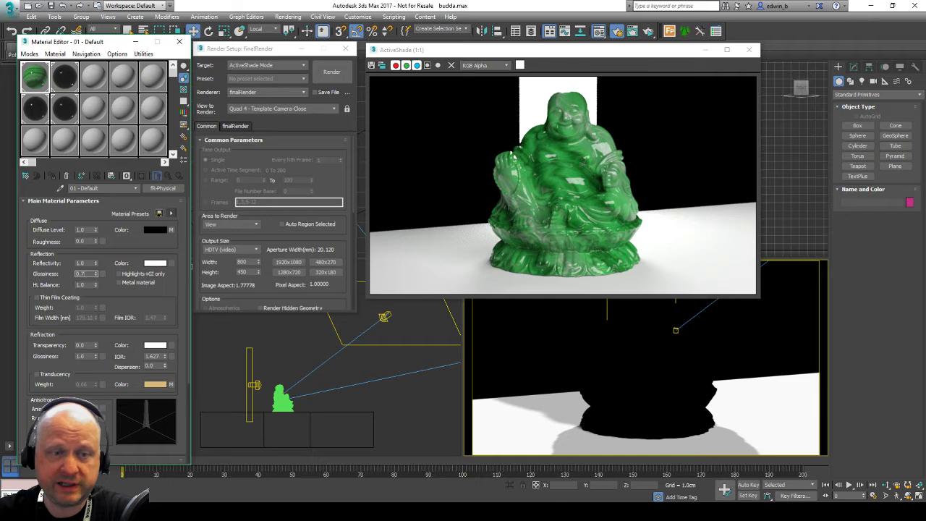
pyautogui.write('7')
pyautogui.press('Return')
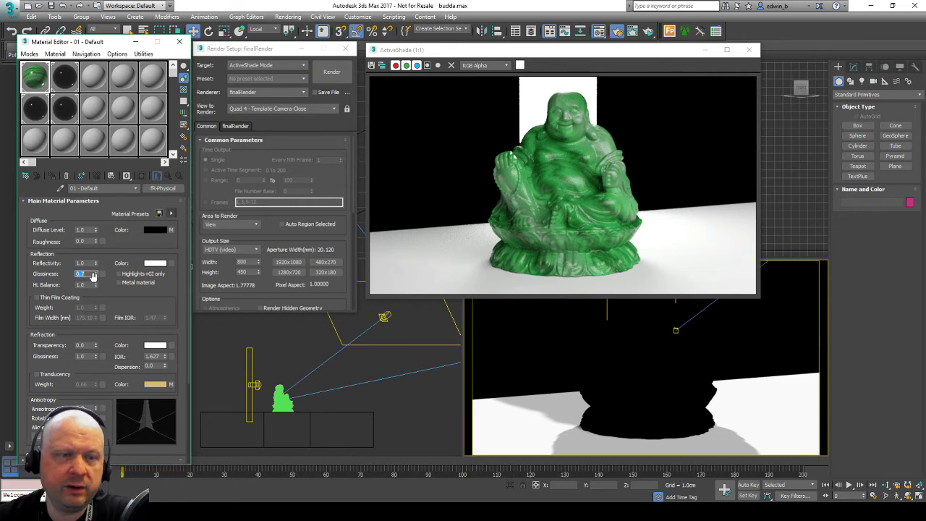
pyautogui.moveTo(95, 275); pyautogui.dragTo(95, 288)
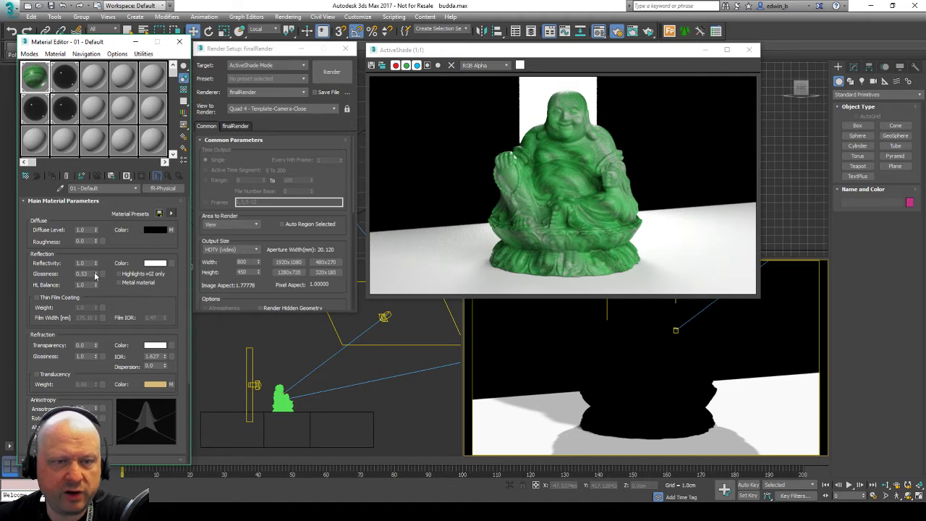
pyautogui.moveTo(95, 275); pyautogui.dragTo(115, 229)
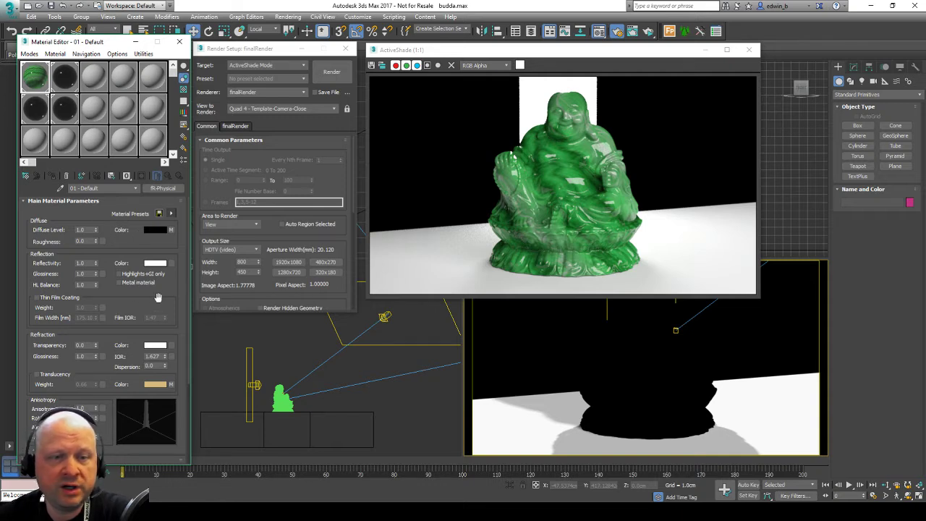
# Try refraction transparency values of 0.36 and 1.0 on the Buddha's material, and reduce it to 0.16.
pyautogui.moveTo(154, 301); pyautogui.dragTo(157, 217)
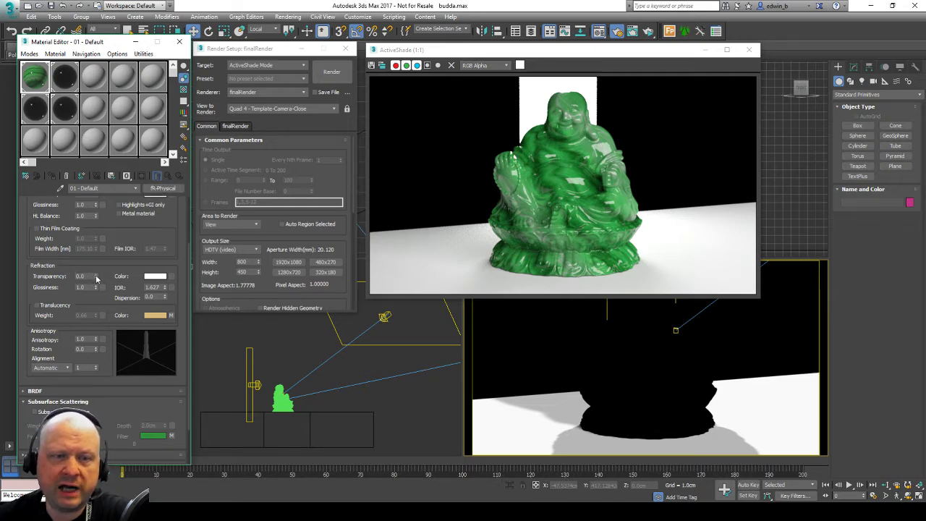
pyautogui.moveTo(96, 279); pyautogui.dragTo(94, 257)
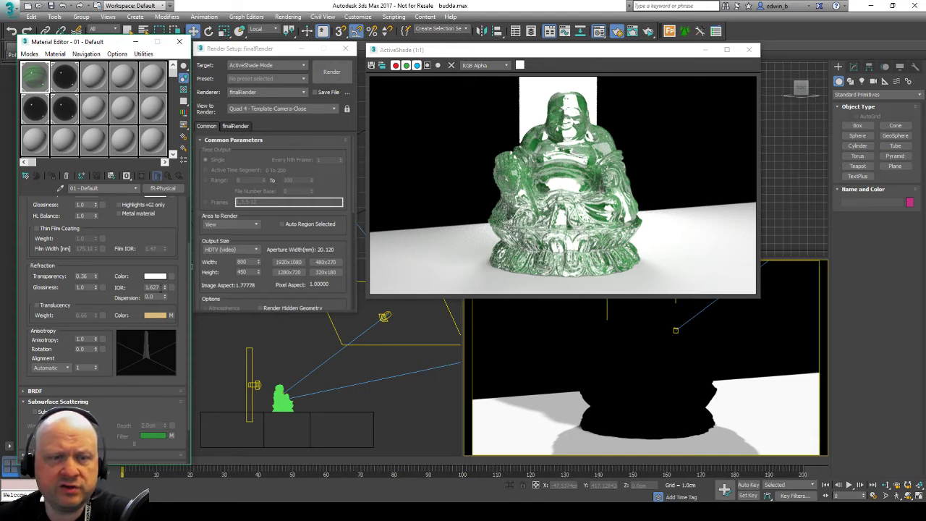
pyautogui.click(147, 288)
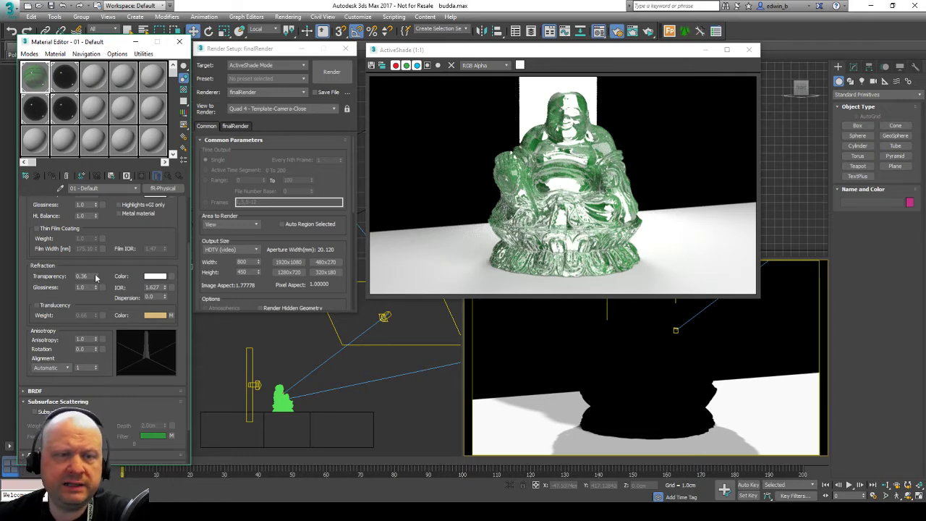
pyautogui.moveTo(95, 275); pyautogui.dragTo(97, 242)
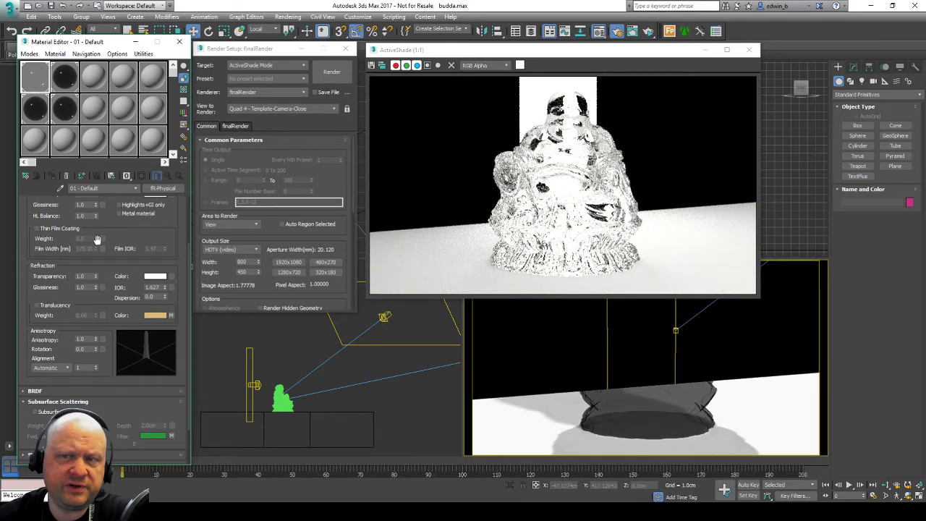
pyautogui.moveTo(96, 283); pyautogui.dragTo(95, 293)
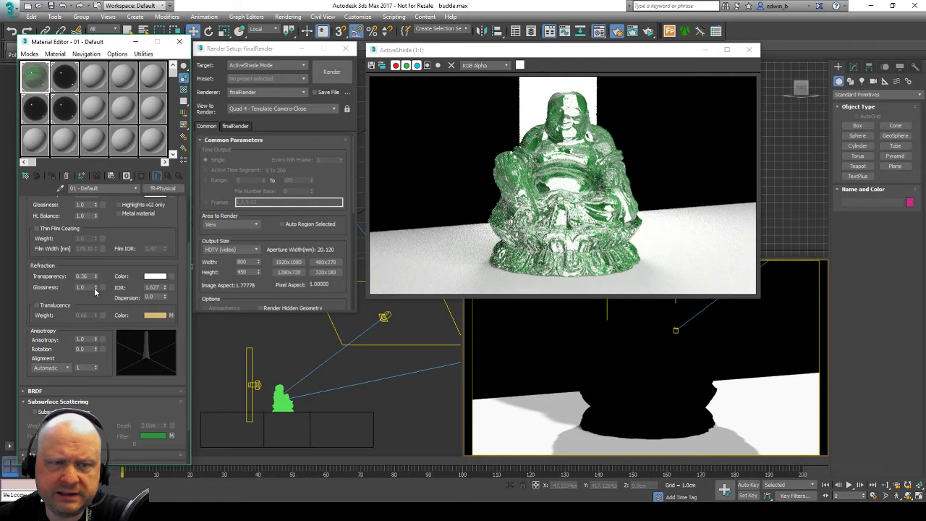
pyautogui.moveTo(97, 278); pyautogui.dragTo(98, 288)
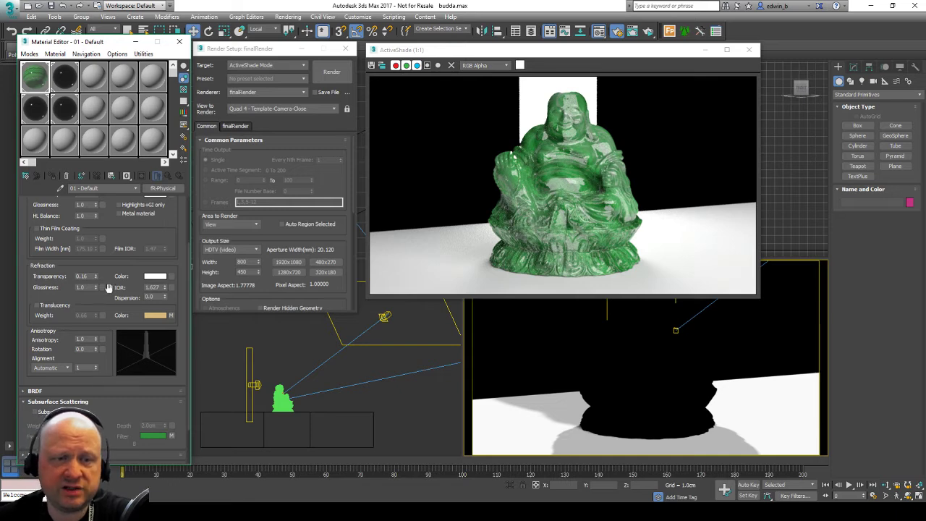
# Enable Translucency on the material and test weights of 1.0 and 0.0, leaving the weight at 0.17.
pyautogui.moveTo(110, 271); pyautogui.dragTo(110, 234)
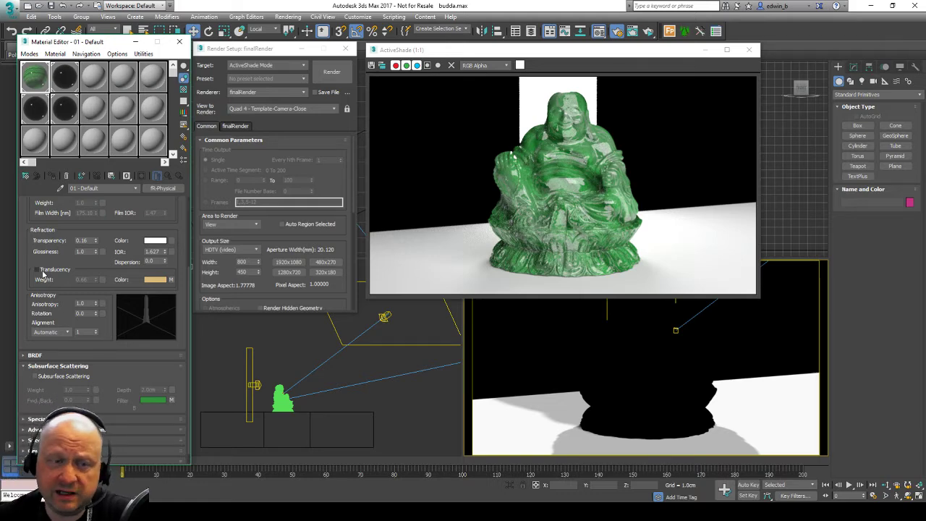
pyautogui.click(42, 271)
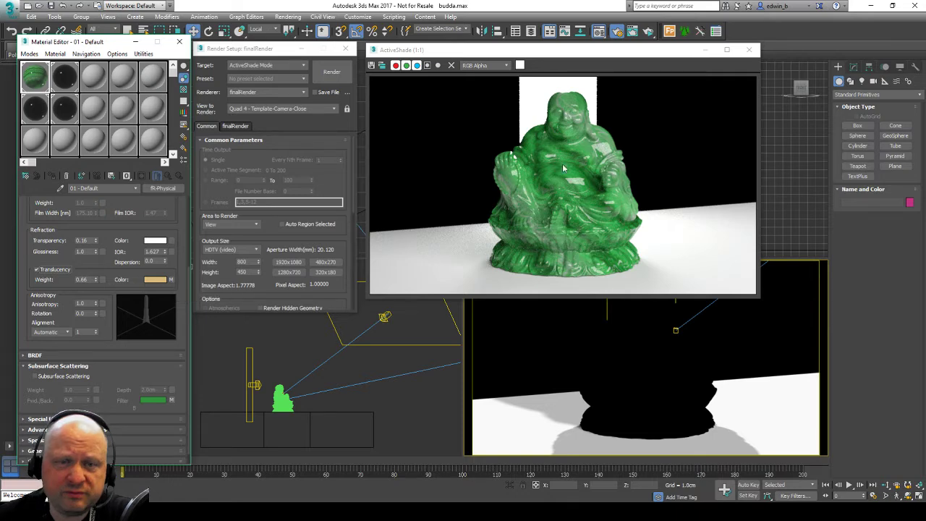
pyautogui.moveTo(95, 279); pyautogui.dragTo(96, 270)
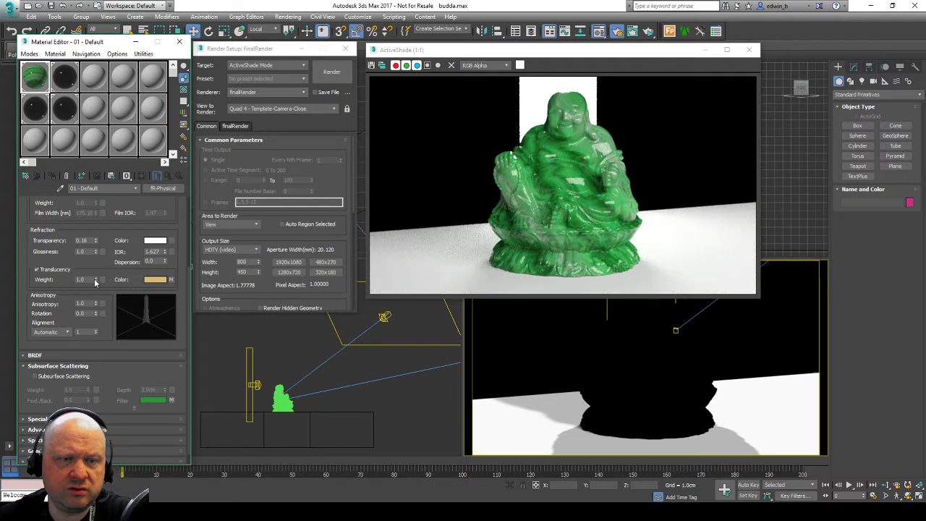
pyautogui.moveTo(95, 281); pyautogui.dragTo(95, 336)
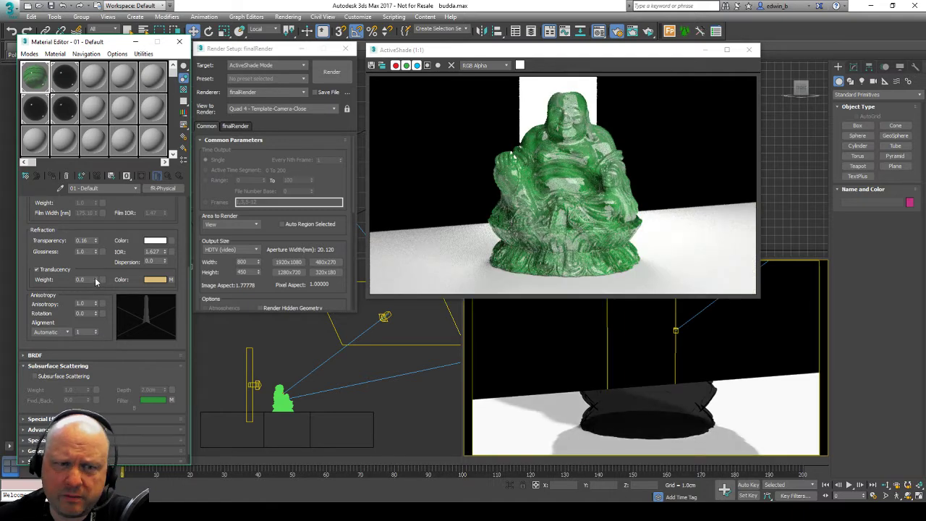
pyautogui.moveTo(96, 280); pyautogui.dragTo(97, 260)
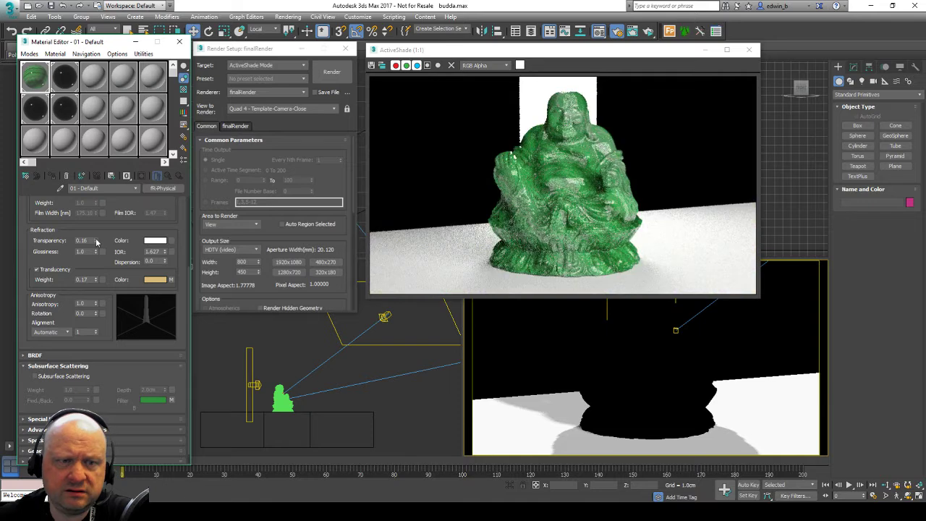
# Raise the refraction transparency to 0.66 and increase the translucency weight through 0.32 to 0.81.
pyautogui.moveTo(97, 241); pyautogui.dragTo(97, 210)
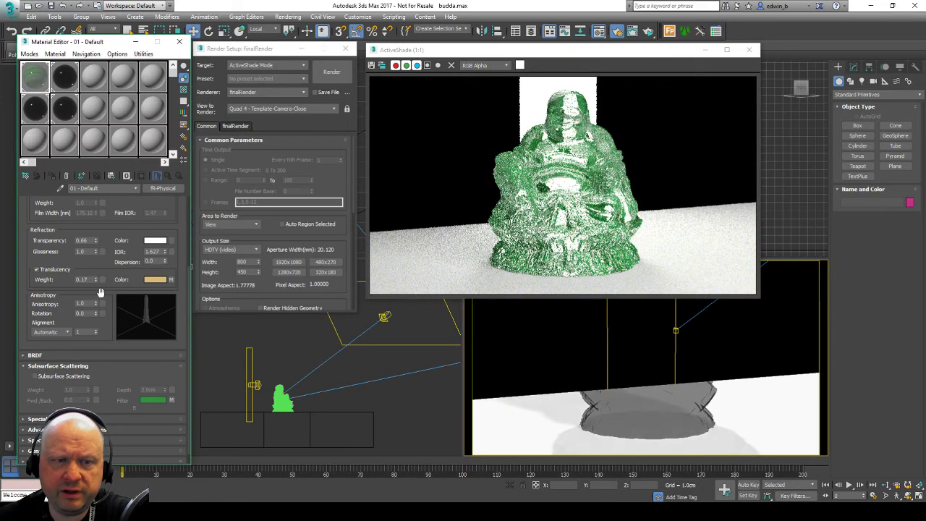
pyautogui.moveTo(95, 280); pyautogui.dragTo(92, 261)
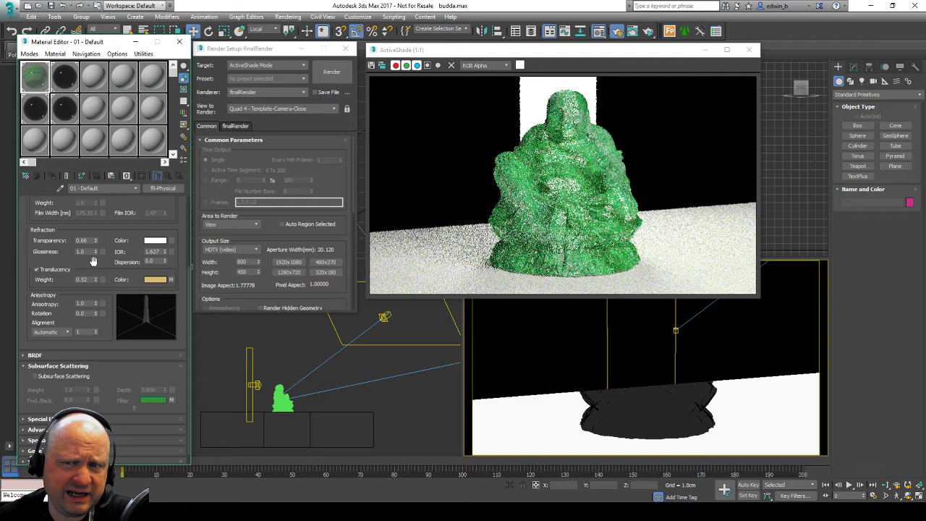
pyautogui.moveTo(93, 261); pyautogui.dragTo(97, 262)
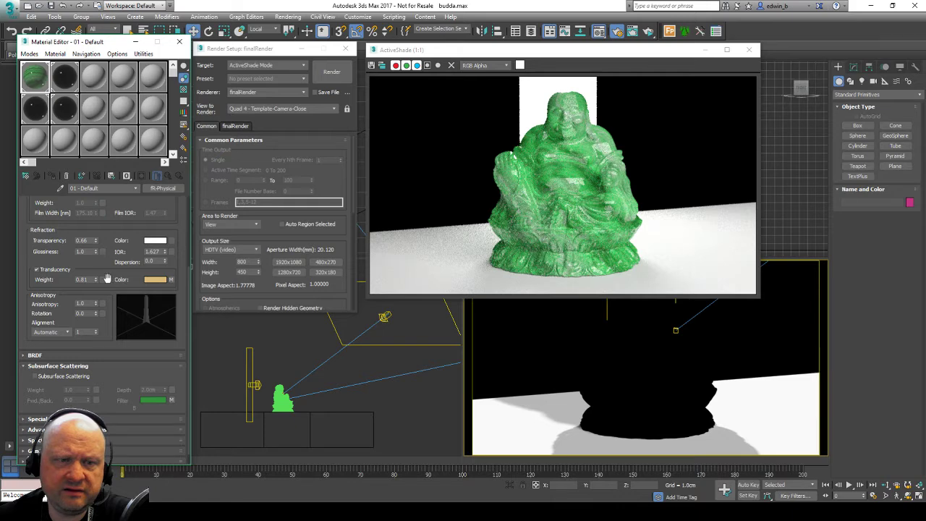
# Lower the translucency weight to 0.6 and disable Translucency on the material.
pyautogui.moveTo(95, 279); pyautogui.dragTo(93, 296)
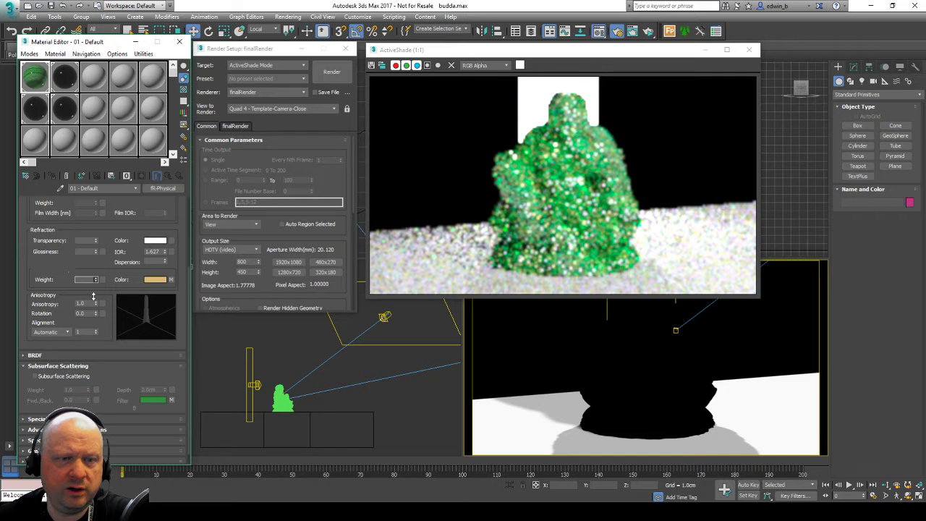
pyautogui.moveTo(93, 296); pyautogui.dragTo(93, 294)
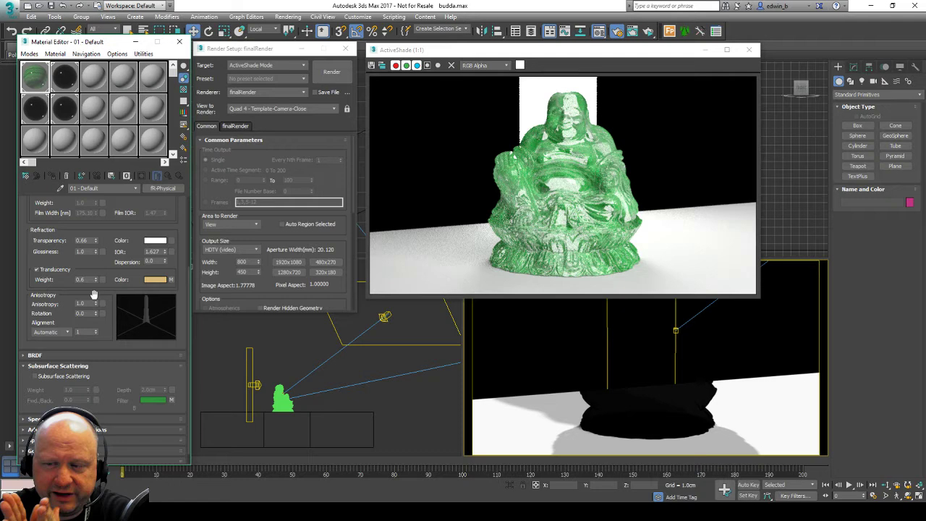
pyautogui.click(37, 270)
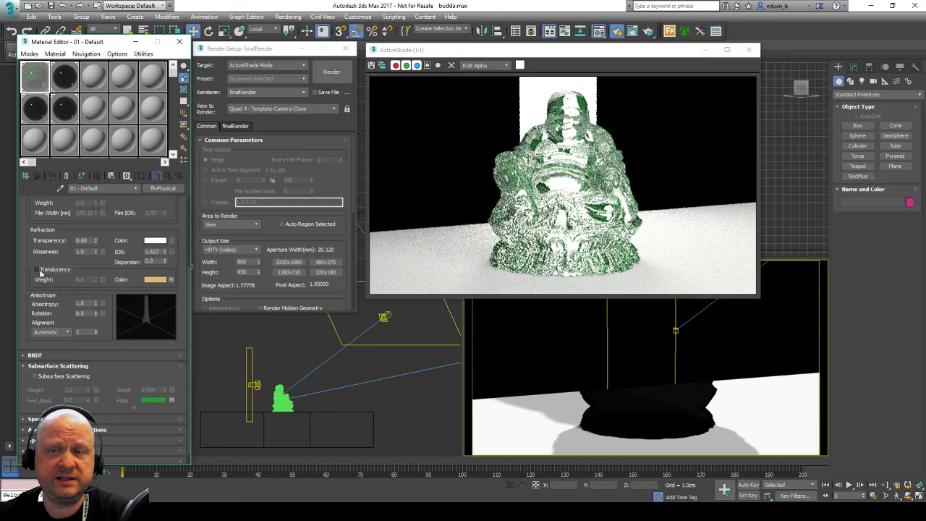
# Enable the refraction Max Distance in the material's advanced rendering options and raise the refraction transparency to 1.0.
pyautogui.click(58, 366)
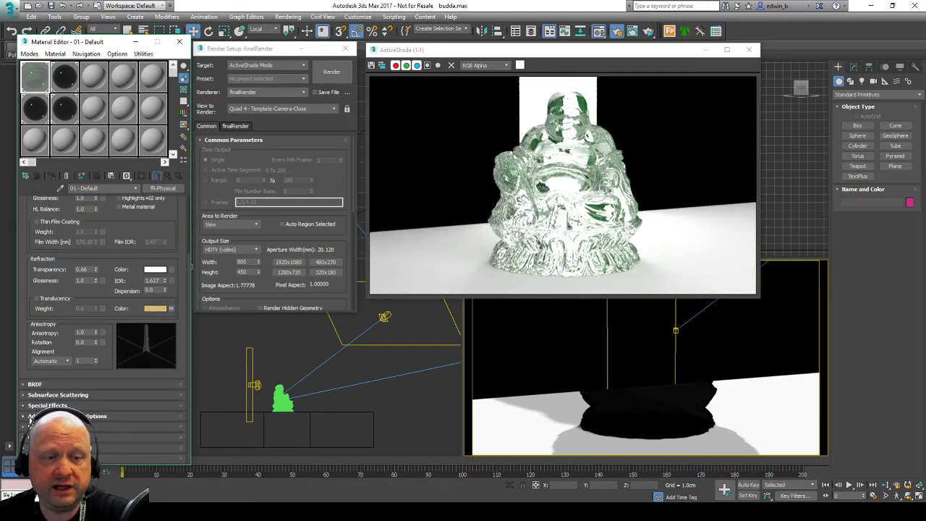
pyautogui.click(30, 417)
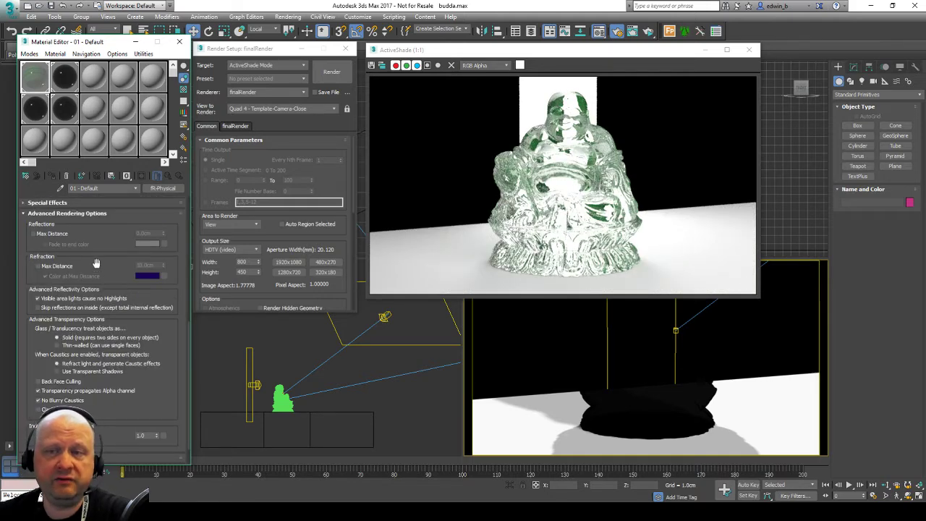
pyautogui.scroll(3, 120, 225)
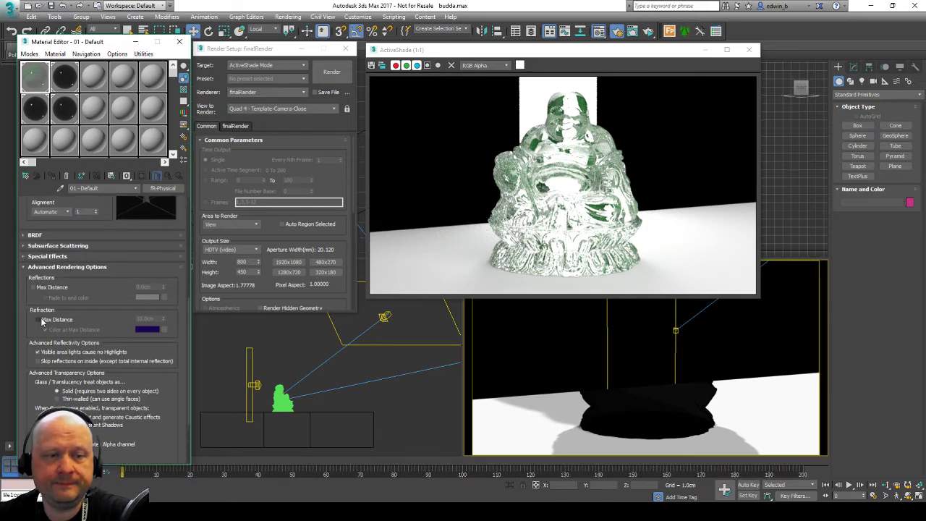
pyautogui.click(40, 320)
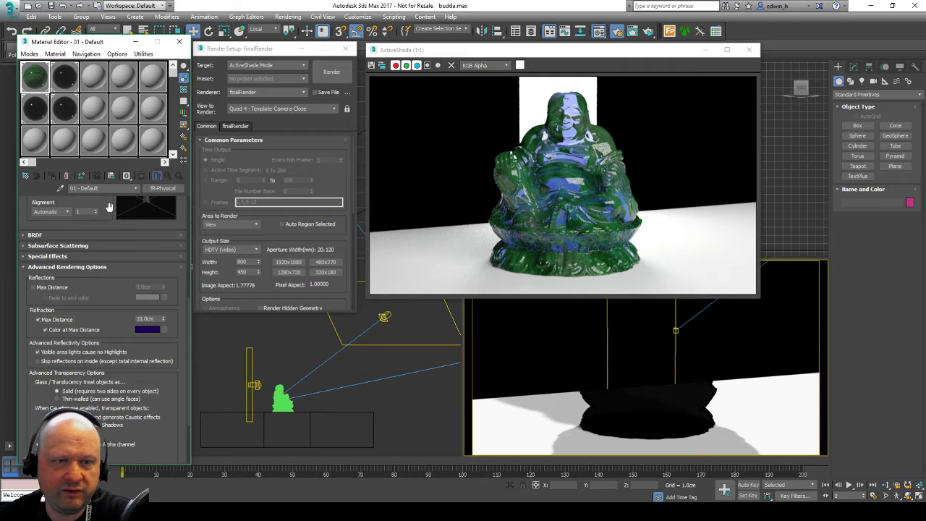
pyautogui.moveTo(99, 210); pyautogui.dragTo(100, 376)
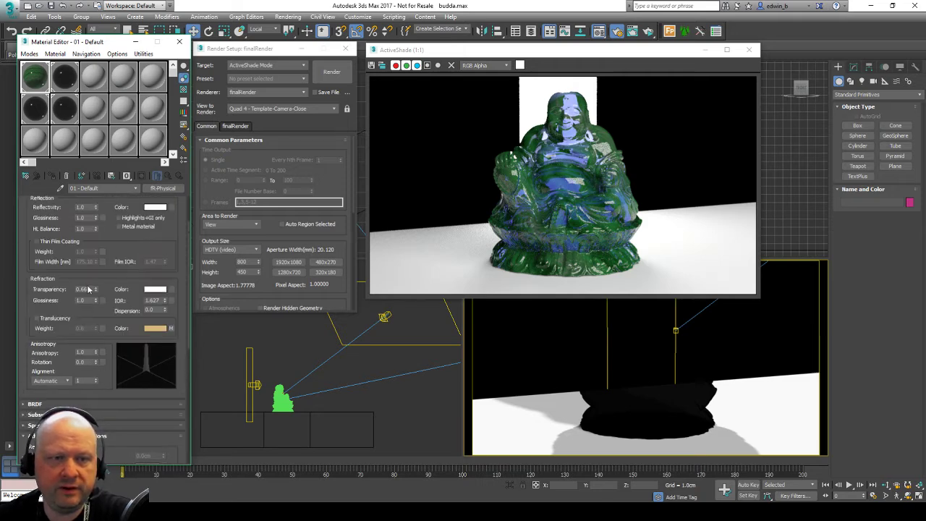
pyautogui.moveTo(96, 289); pyautogui.dragTo(99, 231)
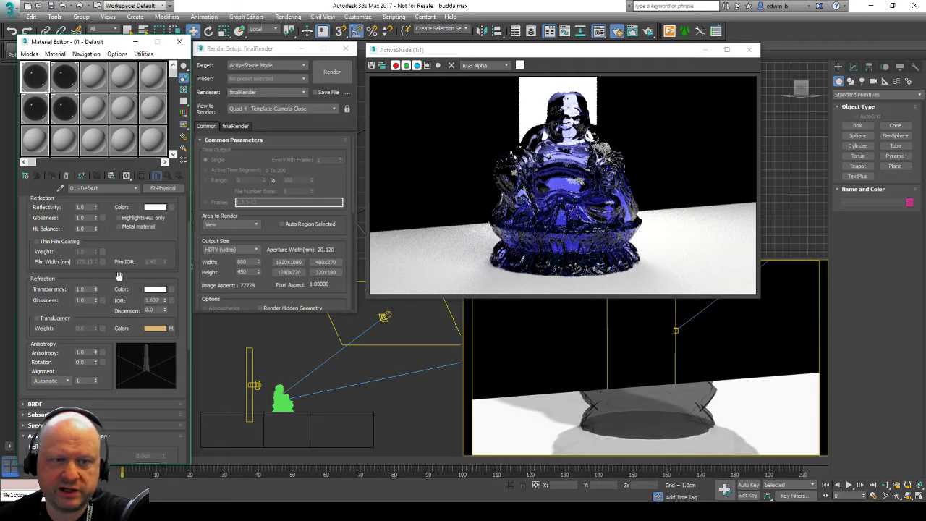
# Try refraction Max Distance values of 5 cm and 6 cm, and return it to 10 cm.
pyautogui.moveTo(121, 279); pyautogui.dragTo(121, 248)
pyautogui.scroll(-5, 107, 348)
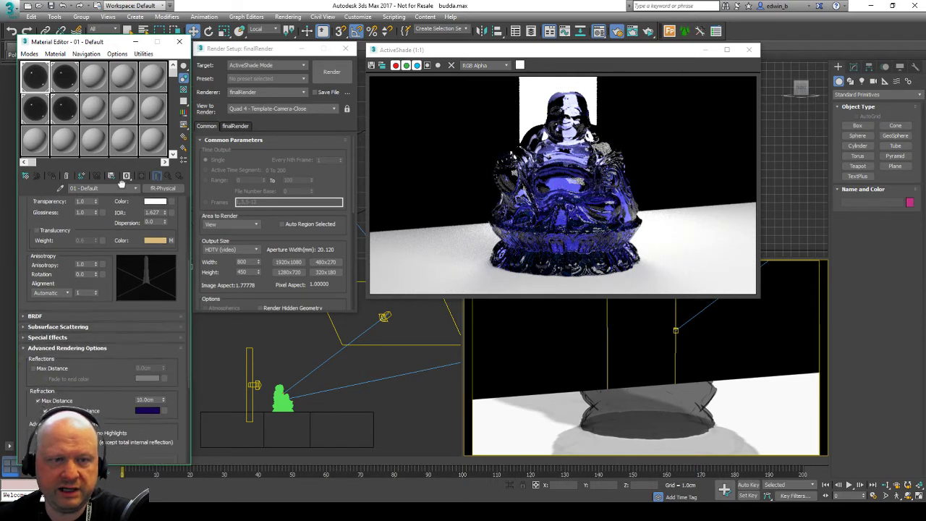
pyautogui.doubleClick(145, 362)
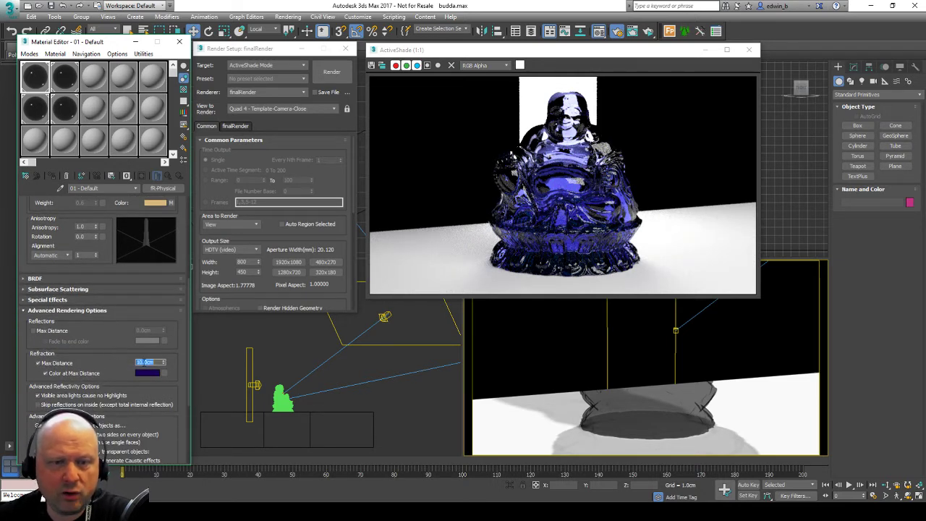
pyautogui.write('5')
pyautogui.press('Return')
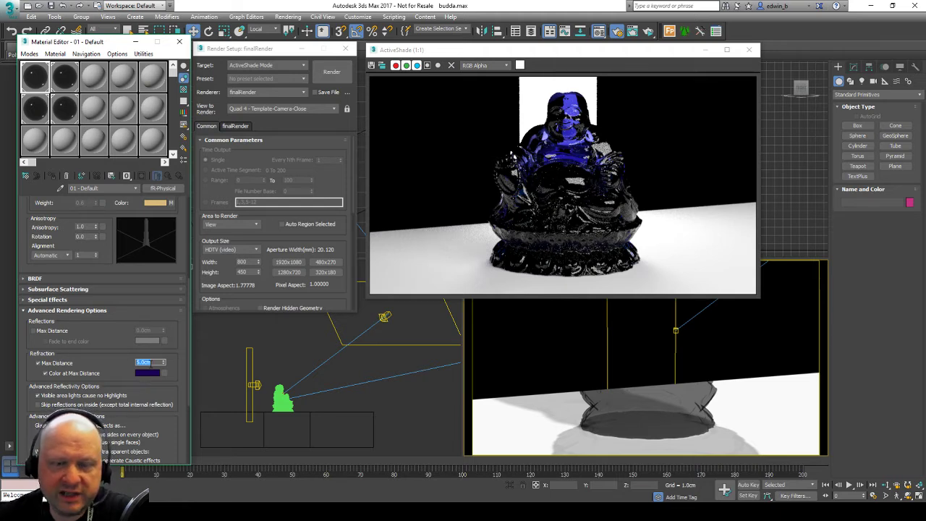
pyautogui.write('6')
pyautogui.press('Return')
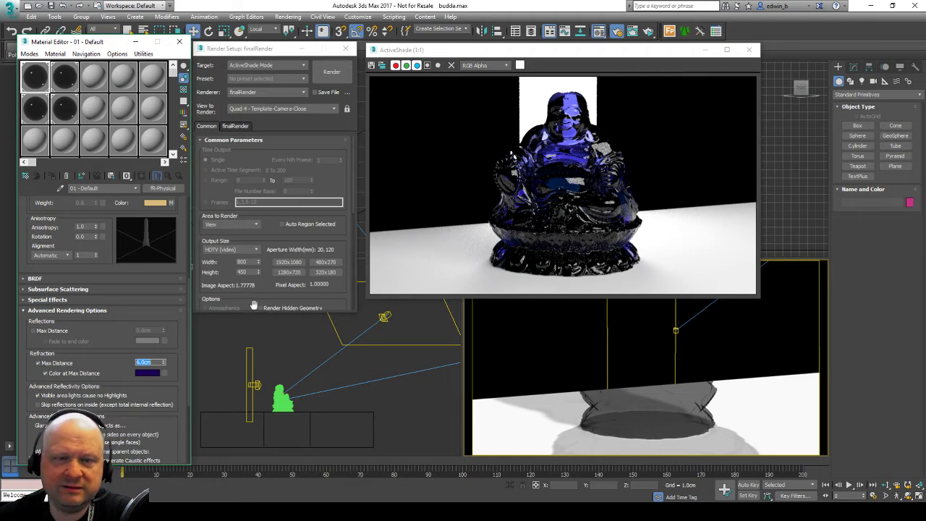
pyautogui.write('10')
pyautogui.press('Return')
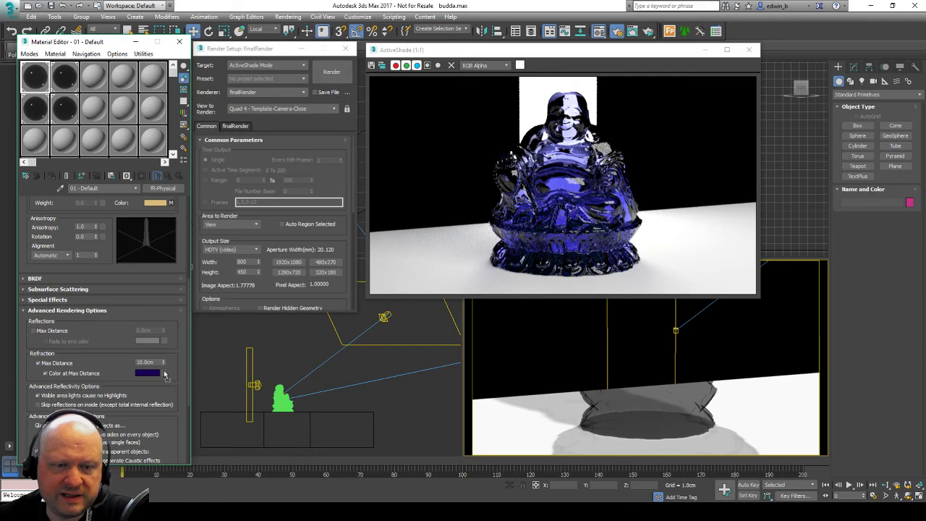
# Assign the copied texture map as an instance to Color at Max Distance, and shorten the refraction Max Distance to 4 cm and on to 3.12 cm.
pyautogui.moveTo(165, 377); pyautogui.dragTo(166, 377)
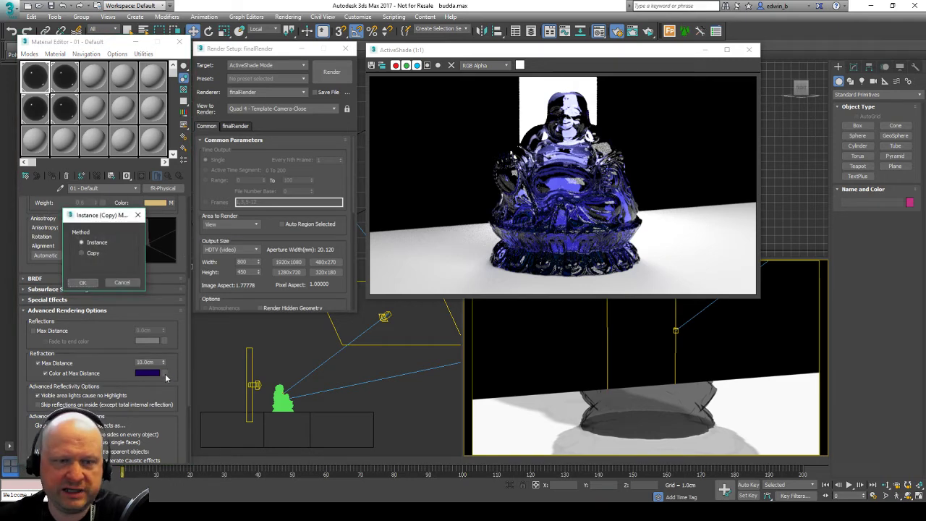
pyautogui.click(86, 282)
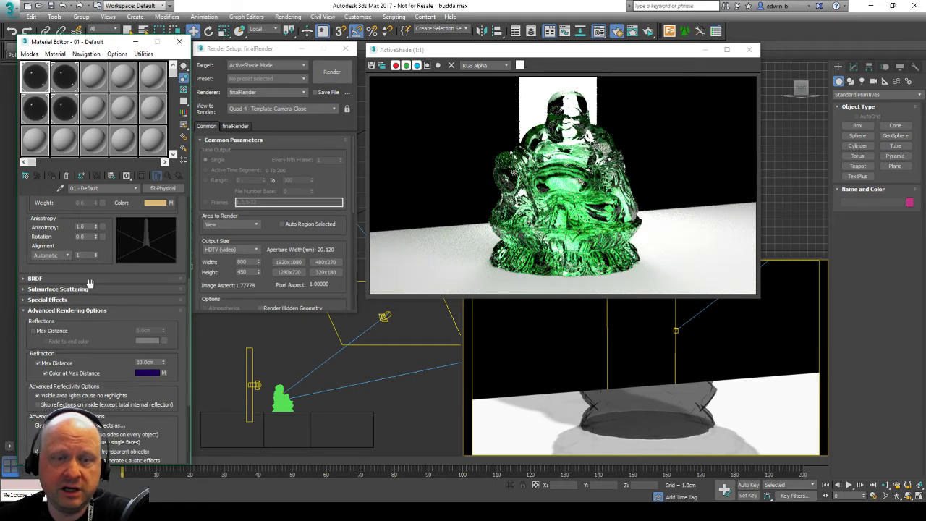
pyautogui.doubleClick(145, 362)
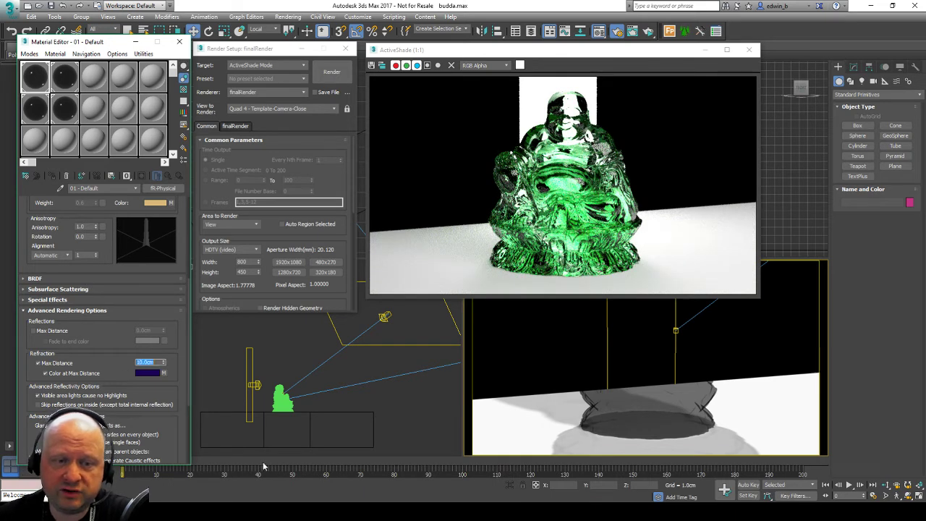
pyautogui.write('4')
pyautogui.press('Return')
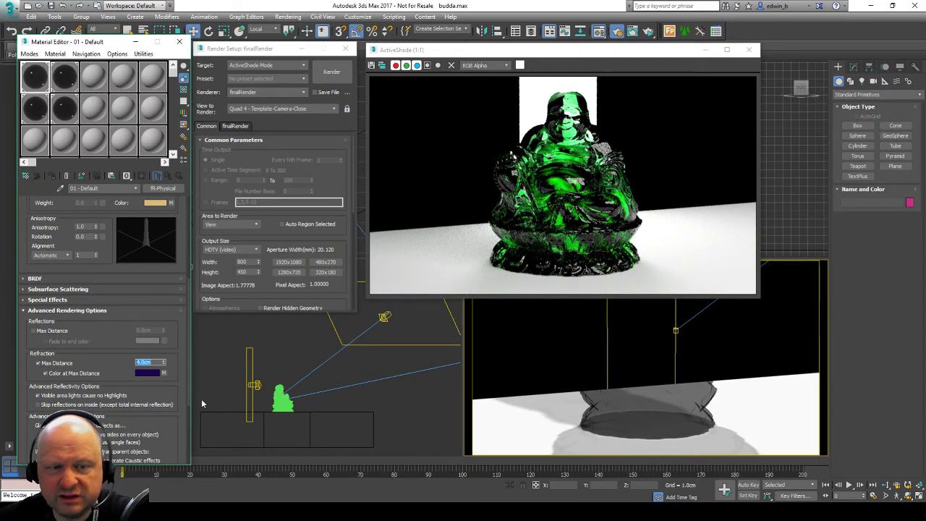
pyautogui.moveTo(163, 362); pyautogui.dragTo(162, 380)
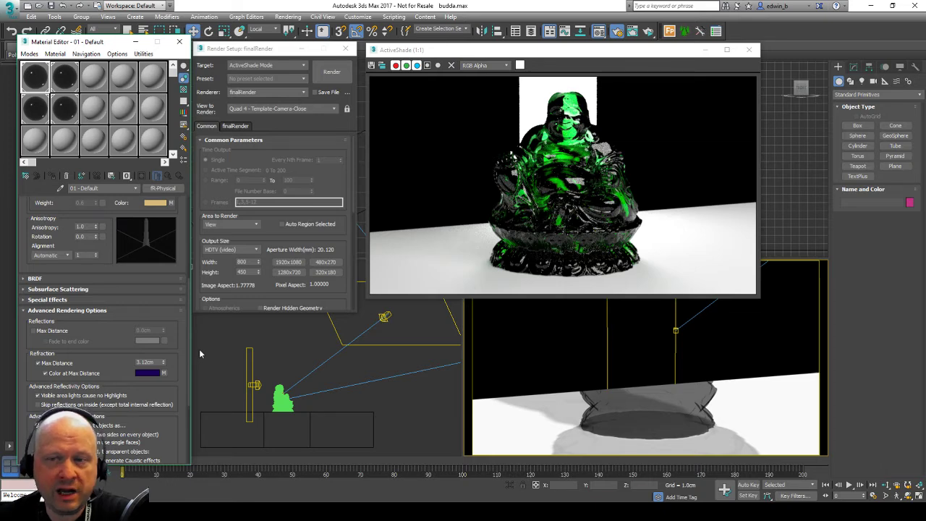
# Disable the refraction Max Distance and reset the material's refraction transparency to 0.0.
pyautogui.click(39, 364)
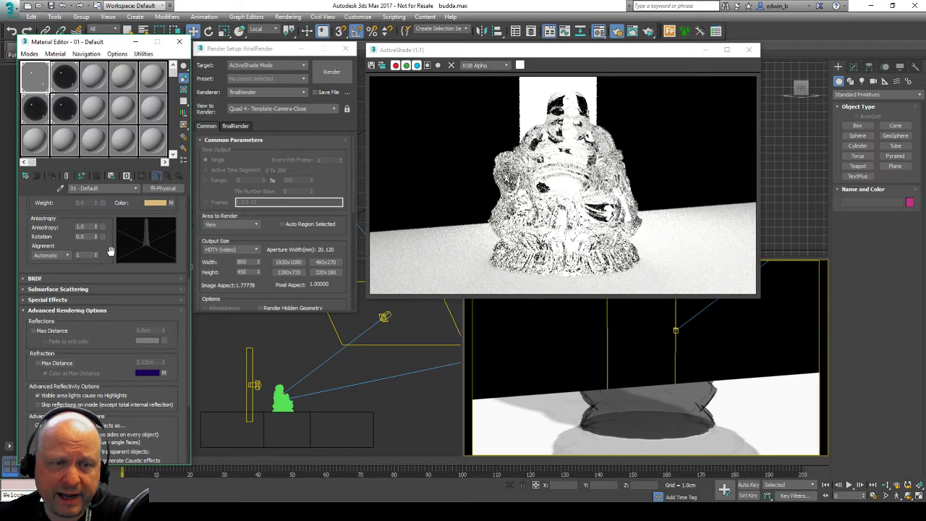
pyautogui.scroll(1, 107, 262)
pyautogui.scroll(3, 107, 262)
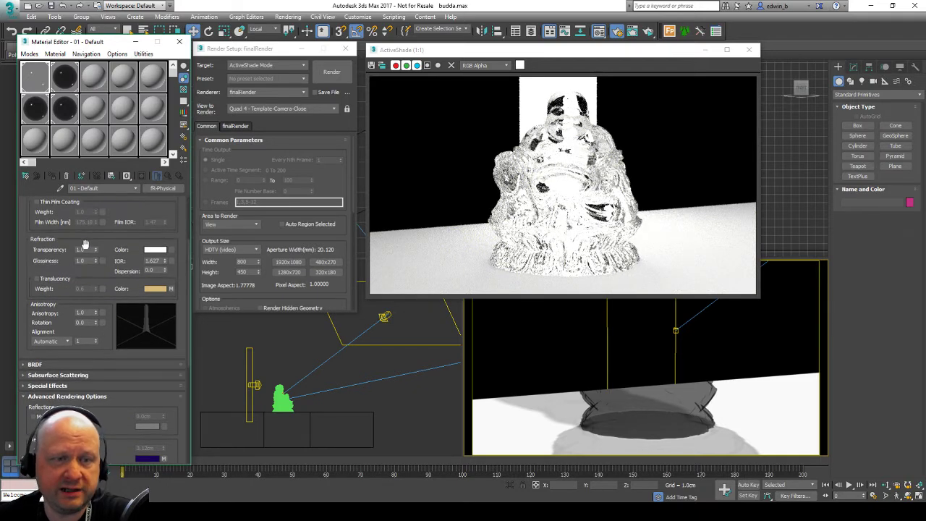
pyautogui.rightClick(96, 251)
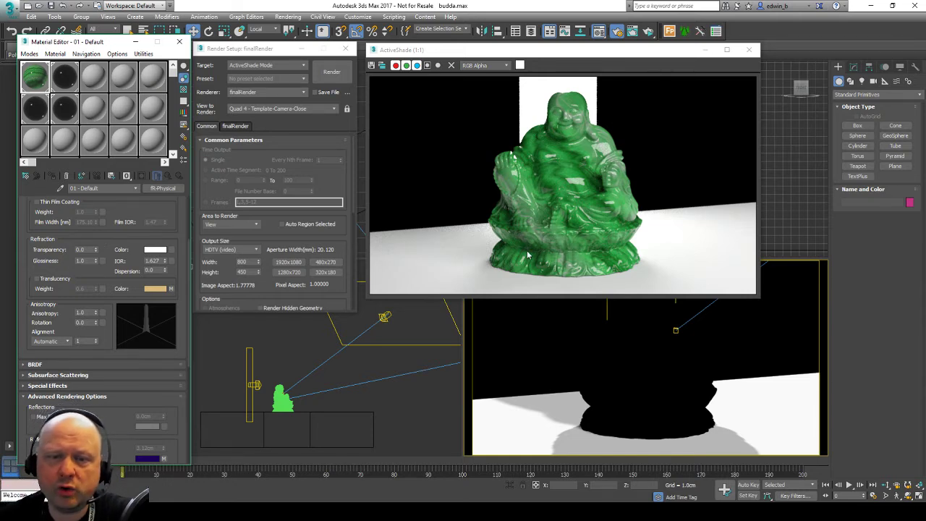
# Select the area light fRAreaLight003 in the left view and switch it off.
pyautogui.click(389, 345)
pyautogui.click(384, 317)
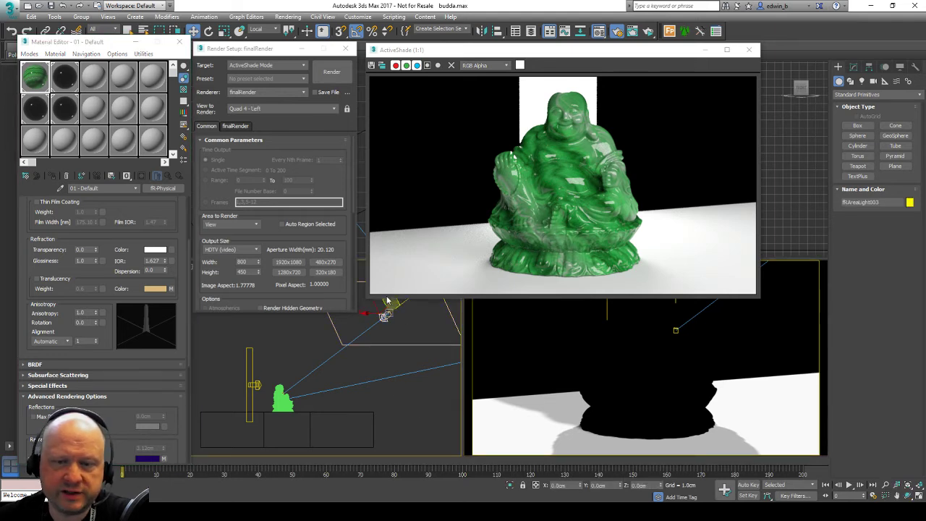
pyautogui.click(854, 67)
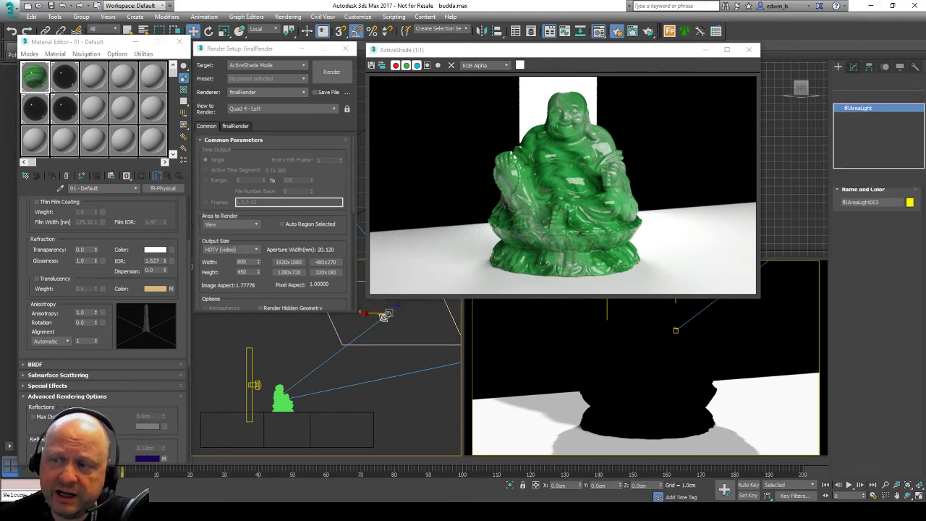
pyautogui.click(847, 212)
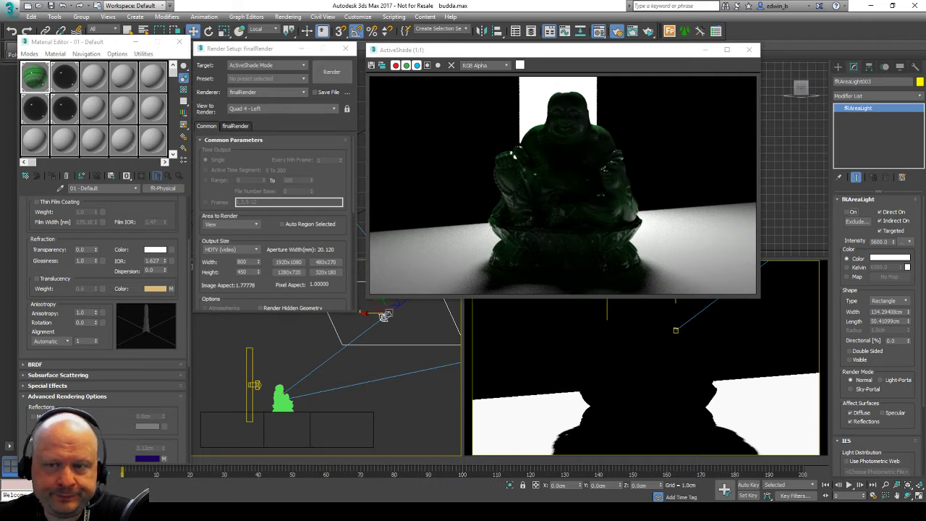
# Enable Subsurface Scattering on the Buddha's material.
pyautogui.moveTo(249, 515)
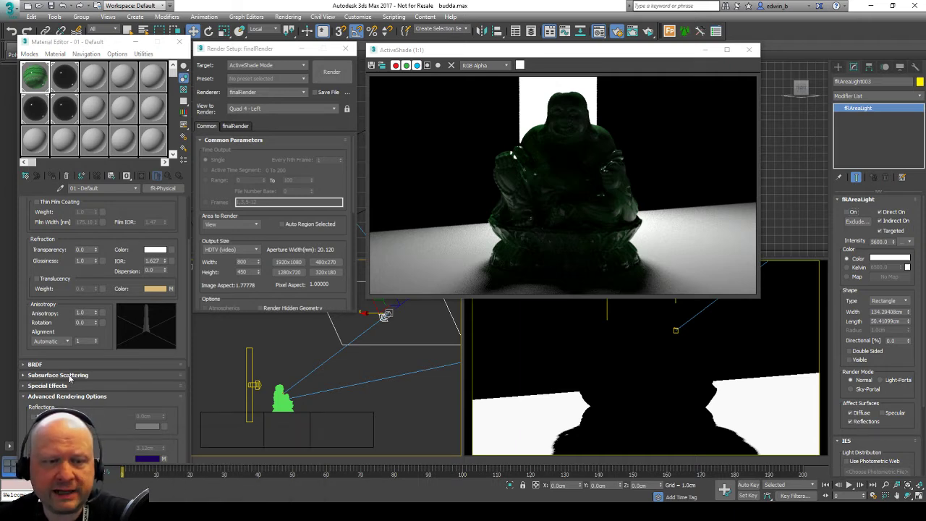
pyautogui.click(26, 376)
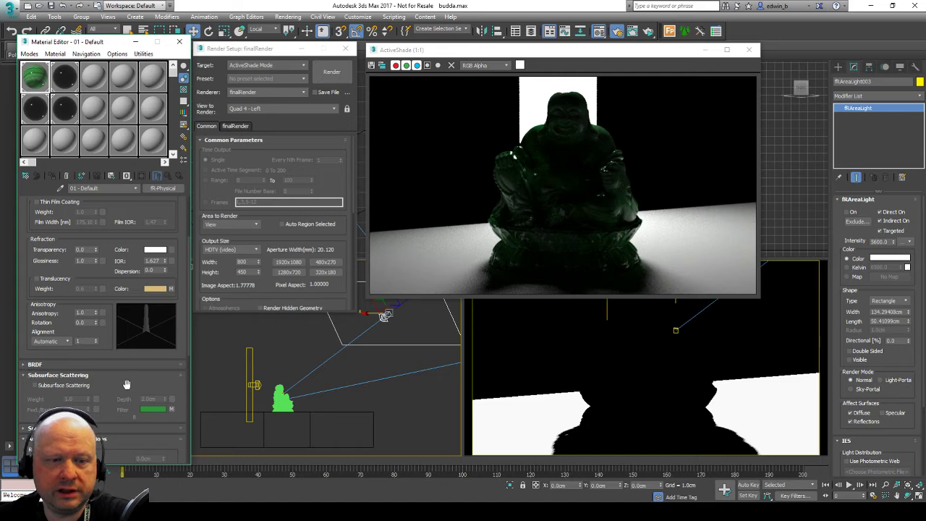
pyautogui.click(34, 386)
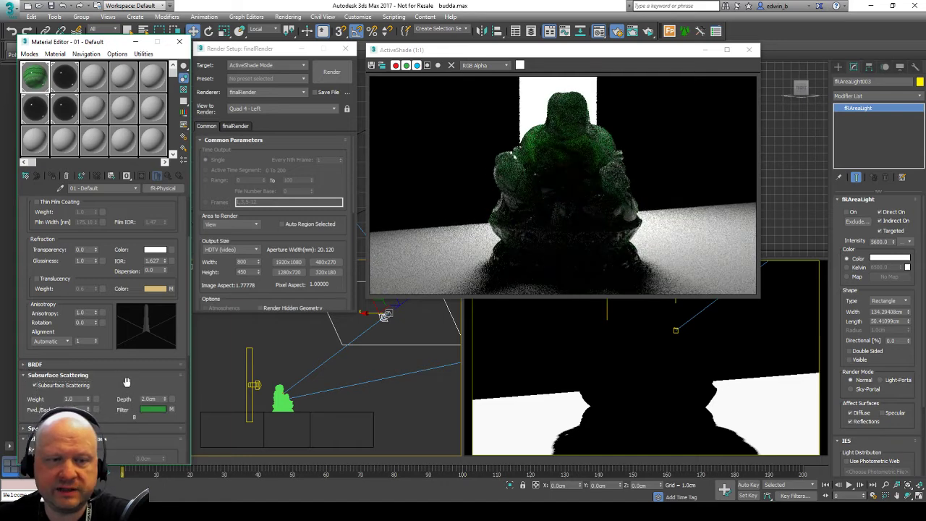
# Try a subsurface scattering depth of 10 cm and return it to 2 cm.
pyautogui.moveTo(123, 383); pyautogui.dragTo(123, 278)
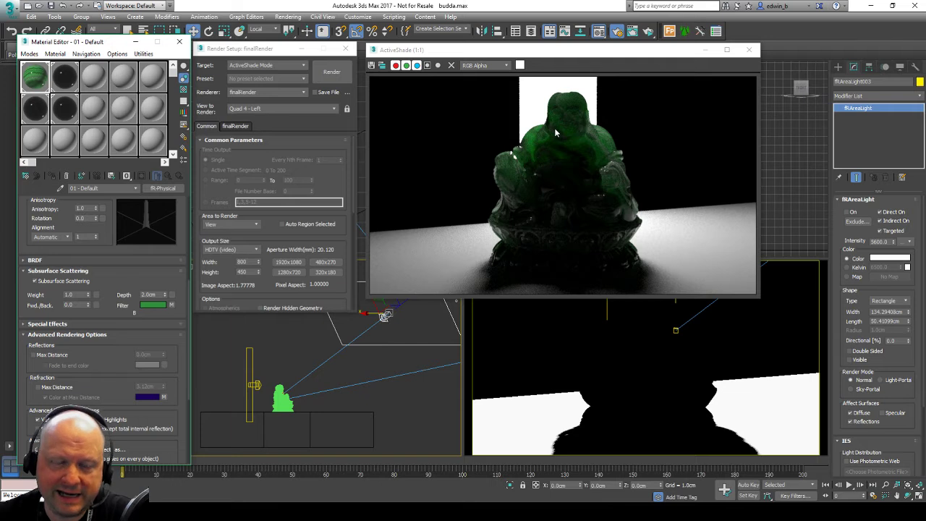
pyautogui.doubleClick(149, 294)
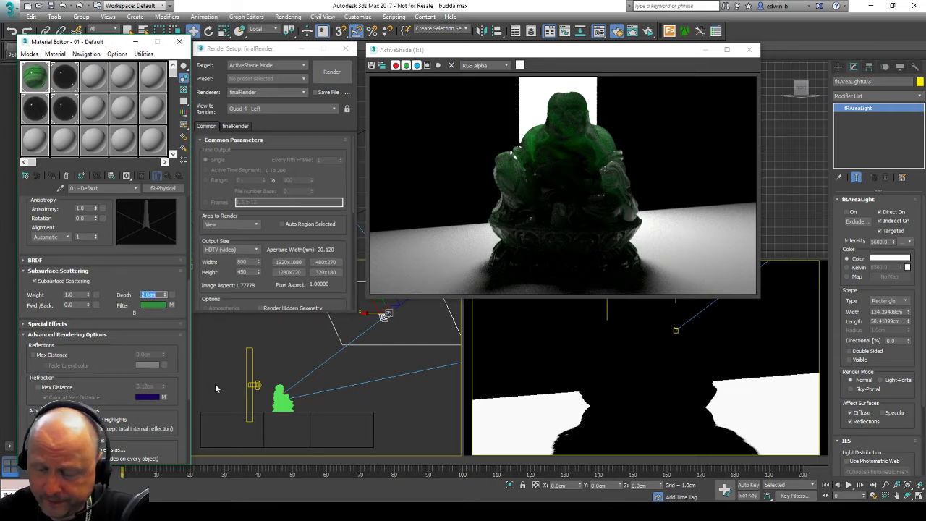
pyautogui.write('10')
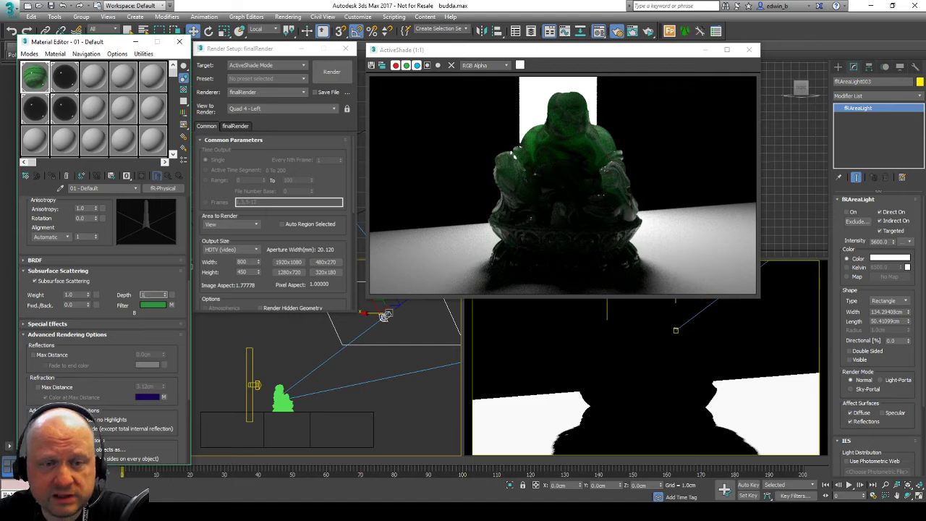
pyautogui.press('Return')
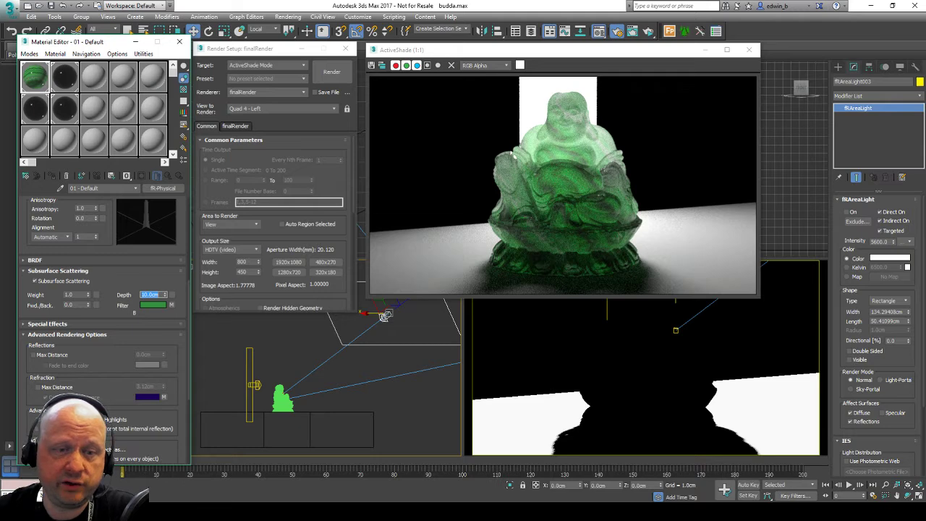
pyautogui.write('2')
pyautogui.press('Return')
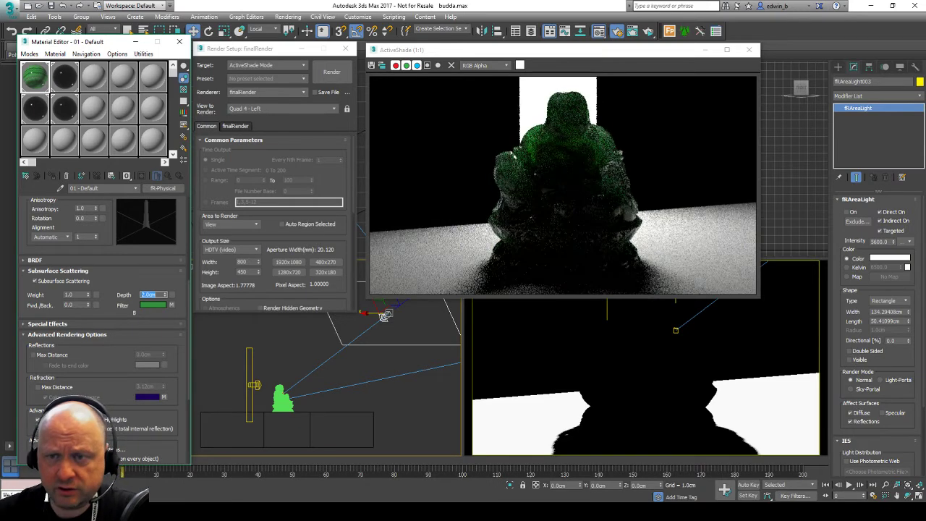
# Test subsurface scattering depths of 5 cm and 4 cm, and leave the depth at 3 cm.
pyautogui.write('5')
pyautogui.press('Return')
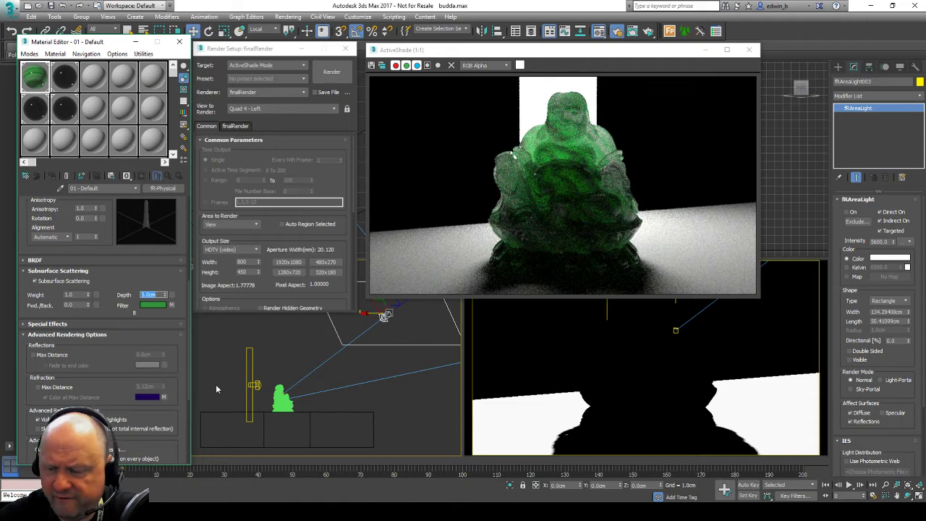
pyautogui.write('4')
pyautogui.press('Return')
pyautogui.write('3')
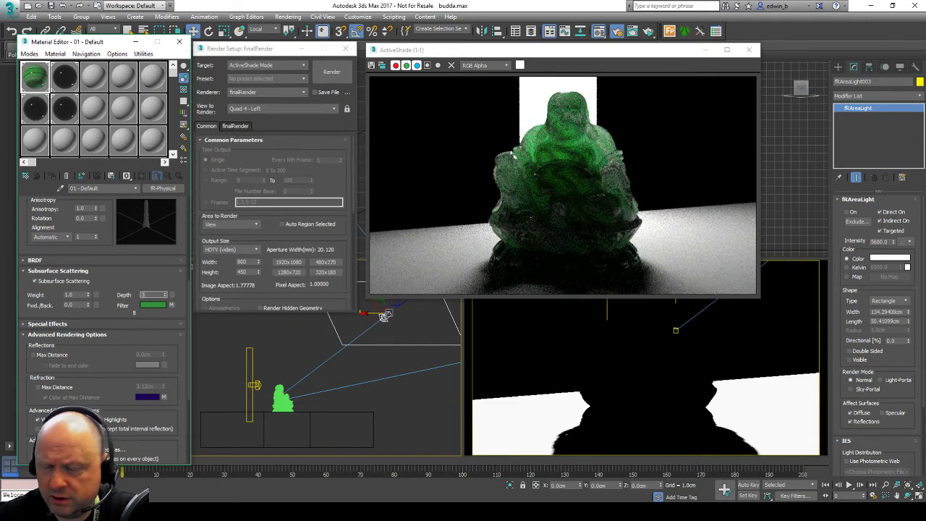
pyautogui.press('Return')
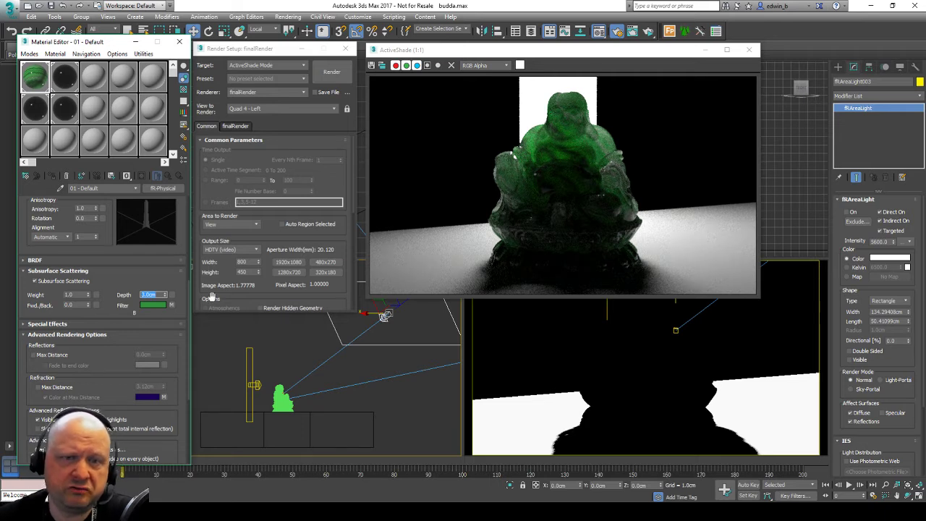
# Set the interactive render's number of iterations to 300 in the finalRender global options.
pyautogui.click(246, 128)
pyautogui.doubleClick(316, 198)
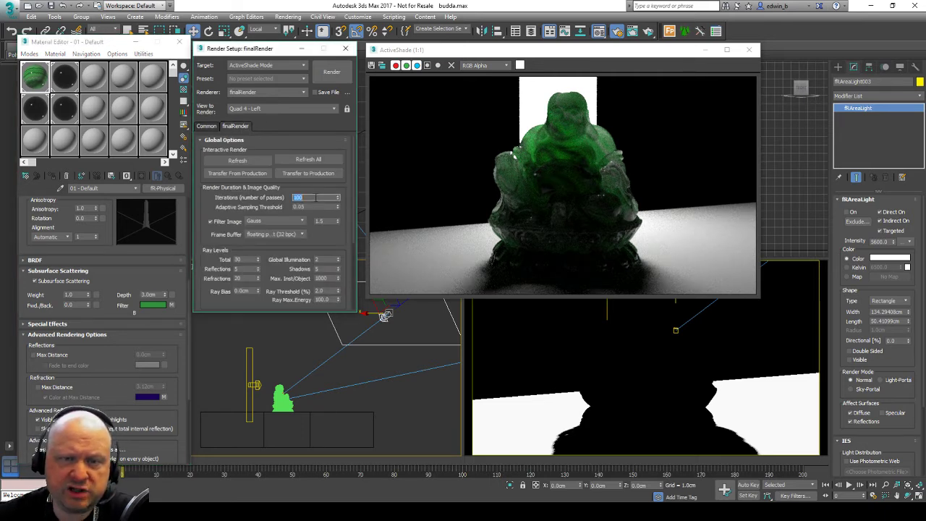
pyautogui.write('300')
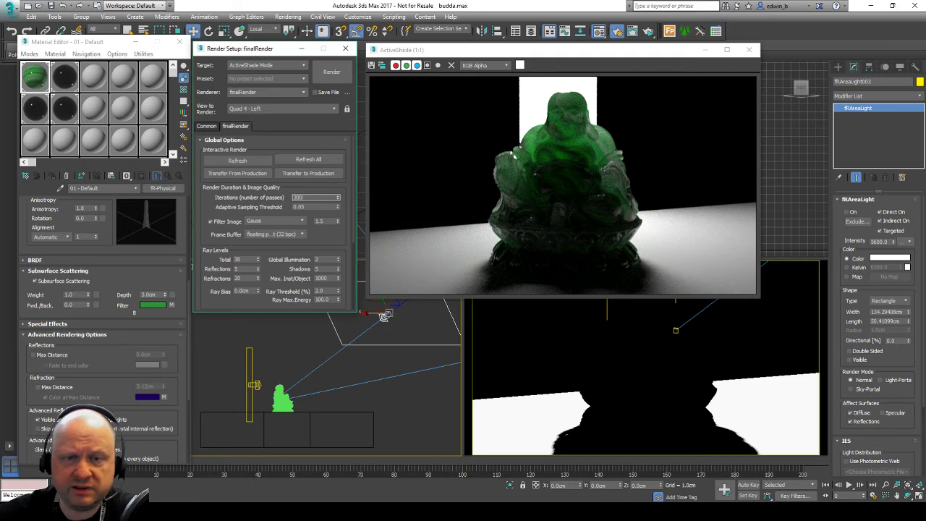
pyautogui.press('Return')
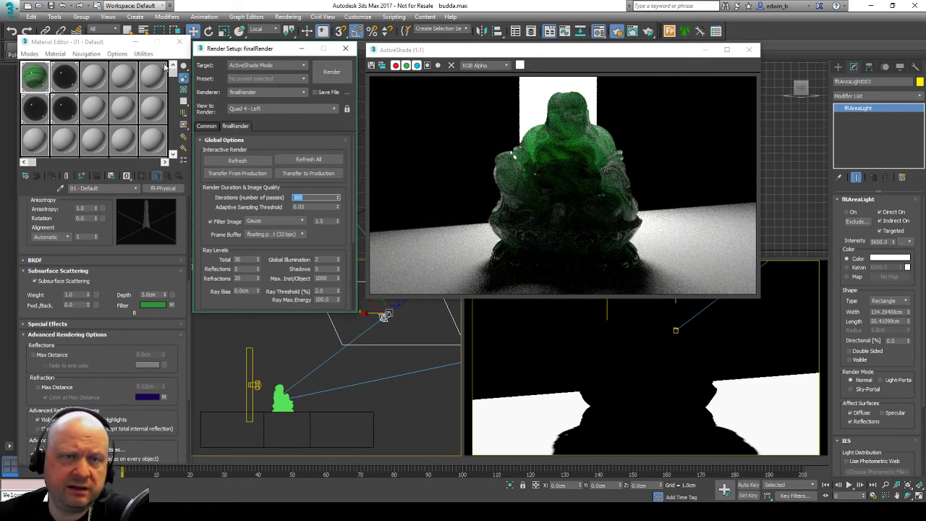
pyautogui.click(94, 45)
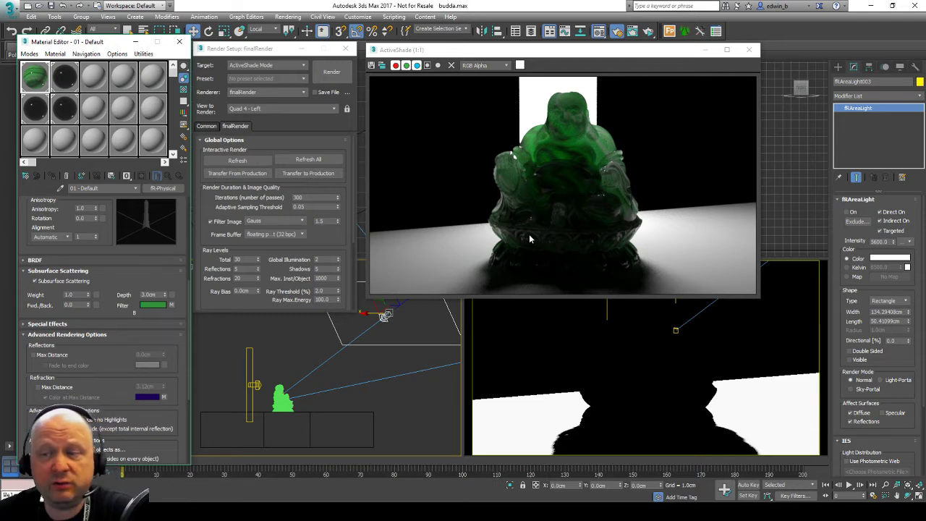
# Switch on the area light fRAreaLight003 and set the subsurface scattering Fwd./Back. value to 1.0.
pyautogui.click(848, 217)
pyautogui.click(848, 214)
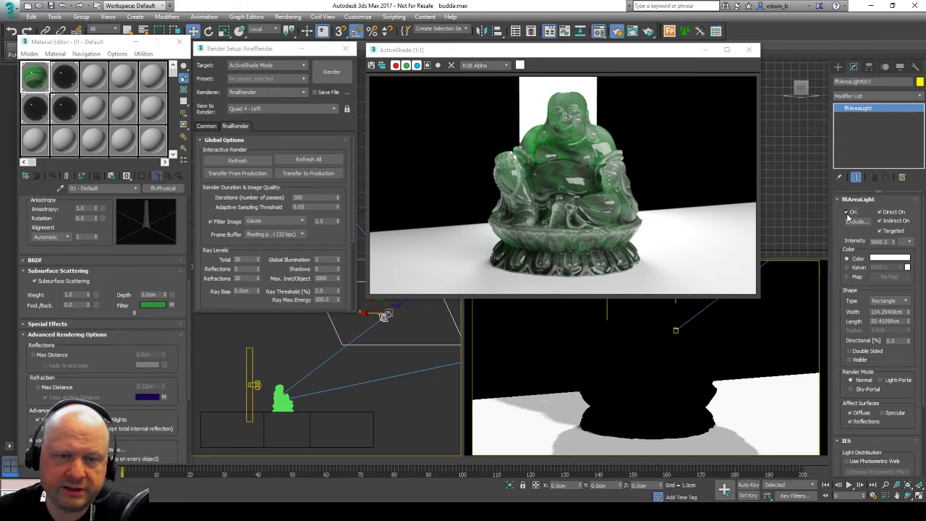
pyautogui.click(73, 306)
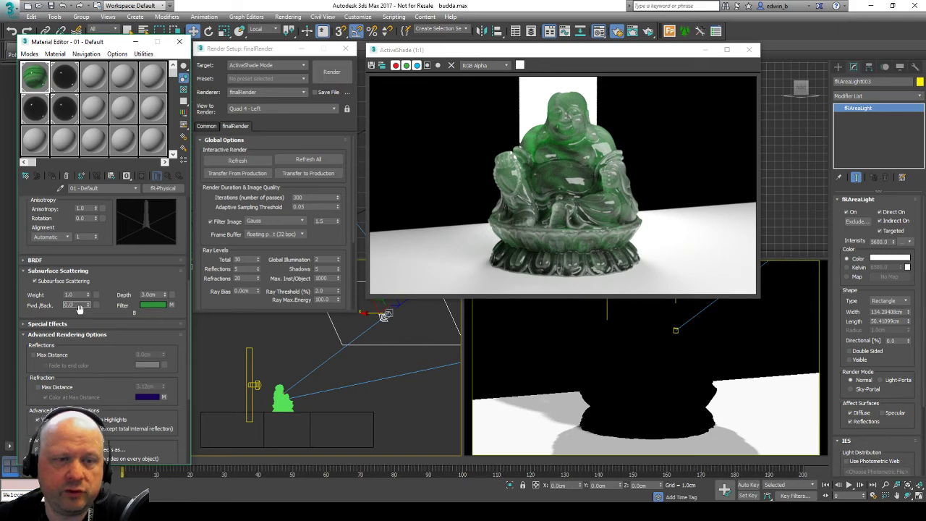
pyautogui.doubleClick(69, 304)
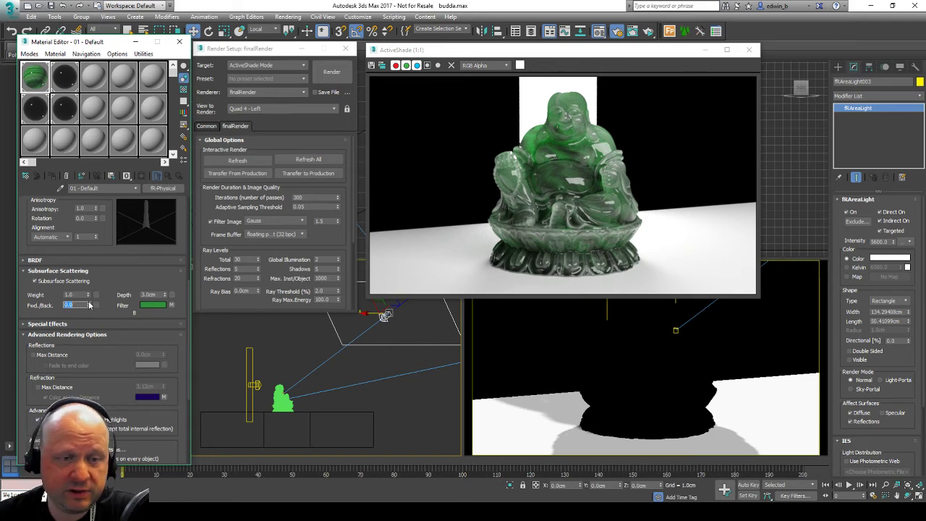
pyautogui.write('1')
pyautogui.press('Return')
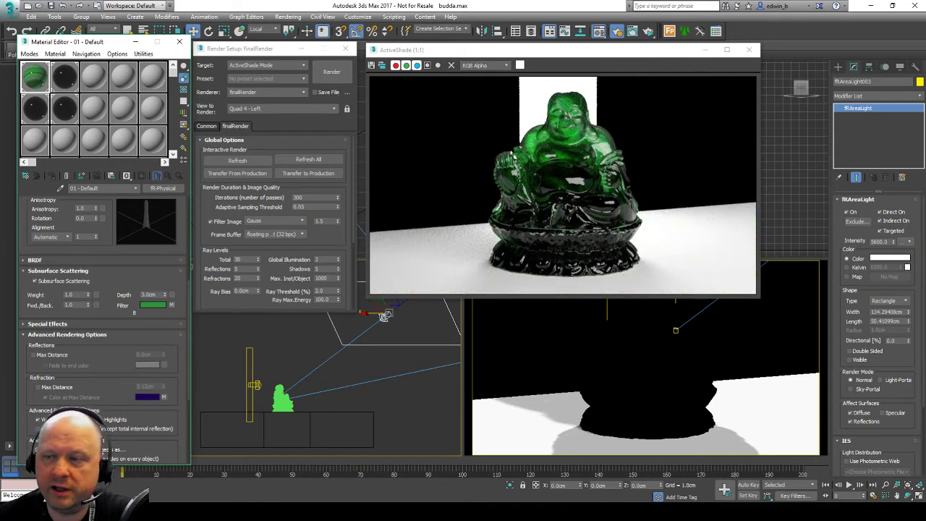
pyautogui.moveTo(78, 305); pyautogui.dragTo(60, 305)
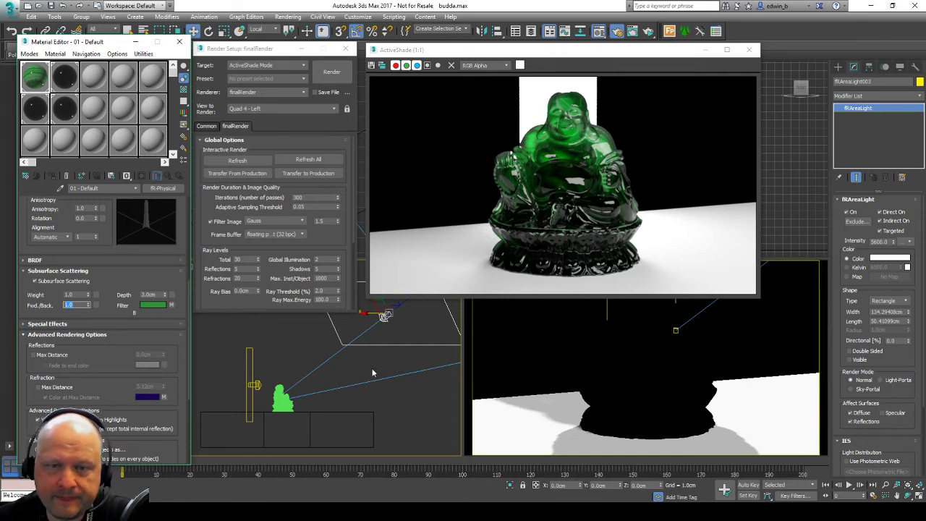
# Switch off the area light fRAreaLight003 and reset the subsurface scattering Fwd./Back. value to 0.0.
pyautogui.click(851, 212)
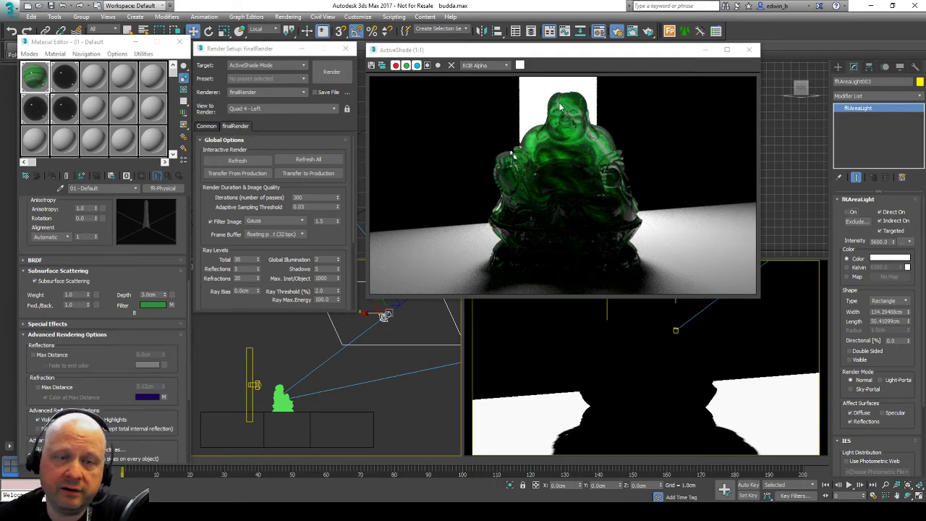
pyautogui.rightClick(87, 306)
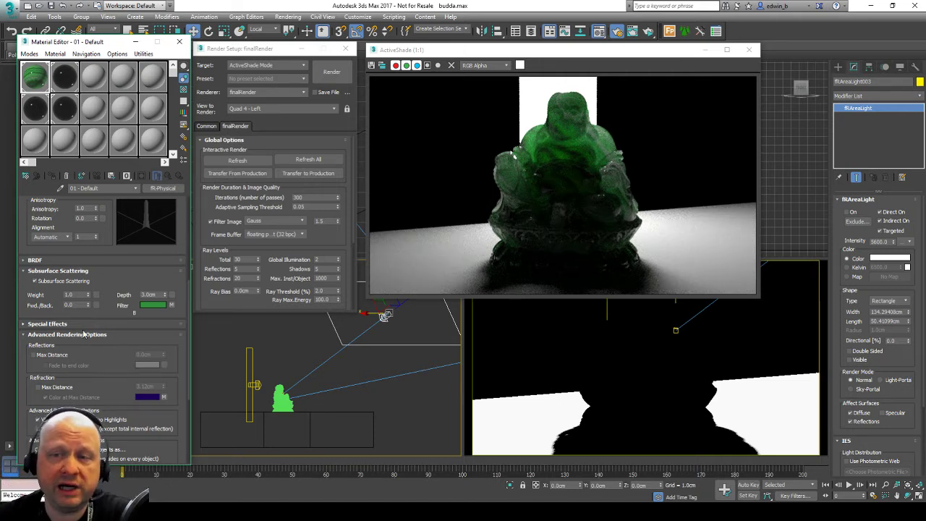
# Clone the ActiveShade render and compare it side by side with a subsurface scattering Fwd./Back. value of 1.0.
pyautogui.click(384, 66)
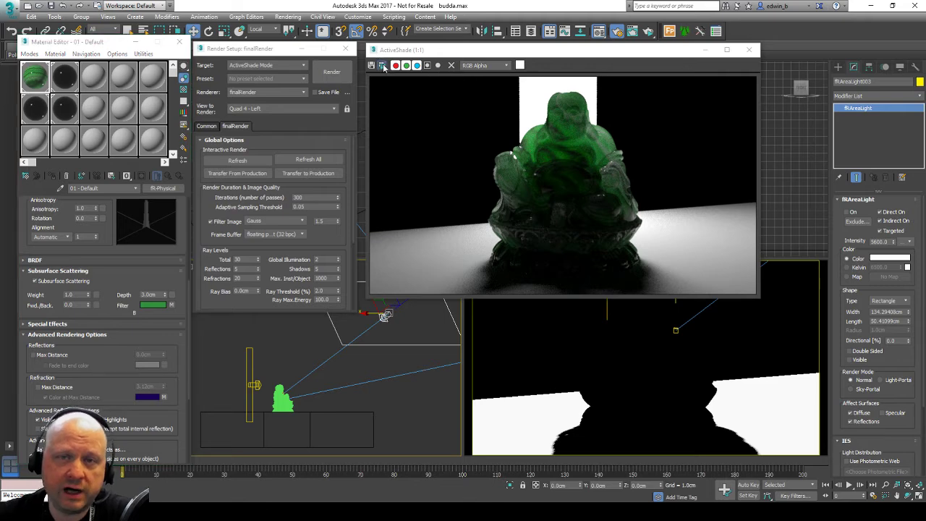
pyautogui.moveTo(788, 150)
pyautogui.mouseDown()
pyautogui.moveTo(720, 158)
pyautogui.moveTo(469, 225)
pyautogui.moveTo(544, 230)
pyautogui.mouseUp()
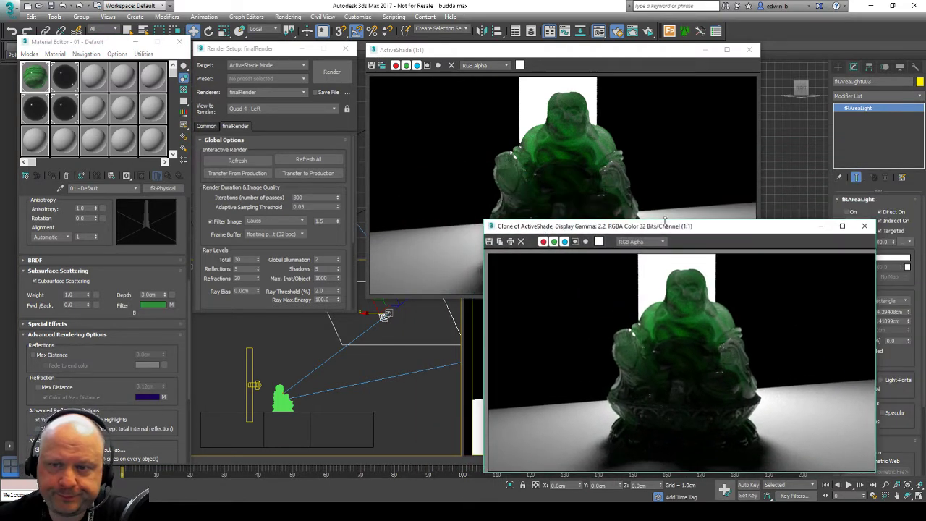
pyautogui.click(530, 51)
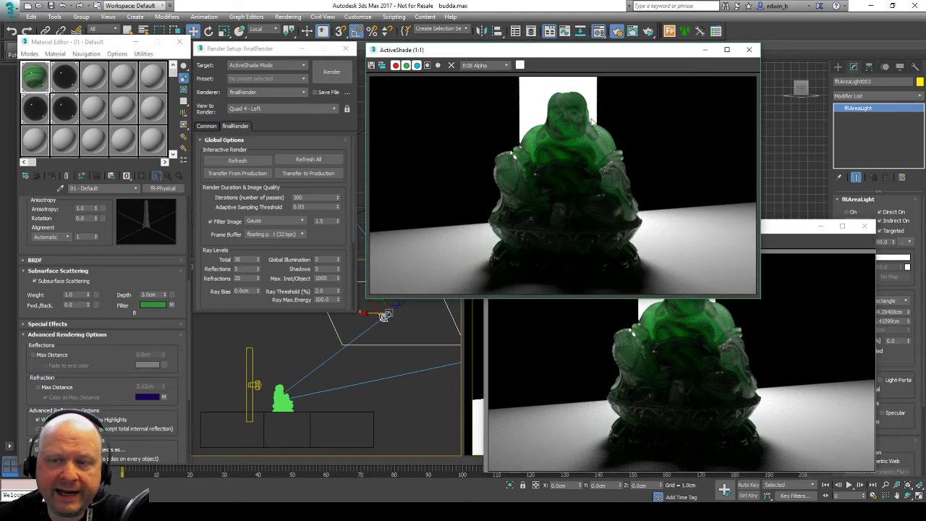
pyautogui.moveTo(88, 307); pyautogui.dragTo(88, 302)
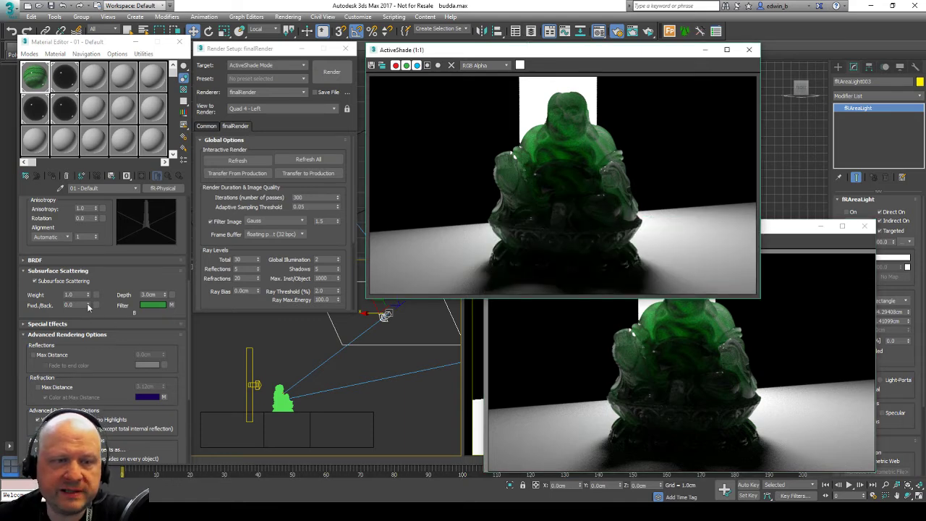
pyautogui.moveTo(594, 52); pyautogui.dragTo(340, 105)
pyautogui.moveTo(571, 228)
pyautogui.mouseDown()
pyautogui.moveTo(566, 248)
pyautogui.moveTo(570, 113)
pyautogui.moveTo(556, 105)
pyautogui.mouseUp()
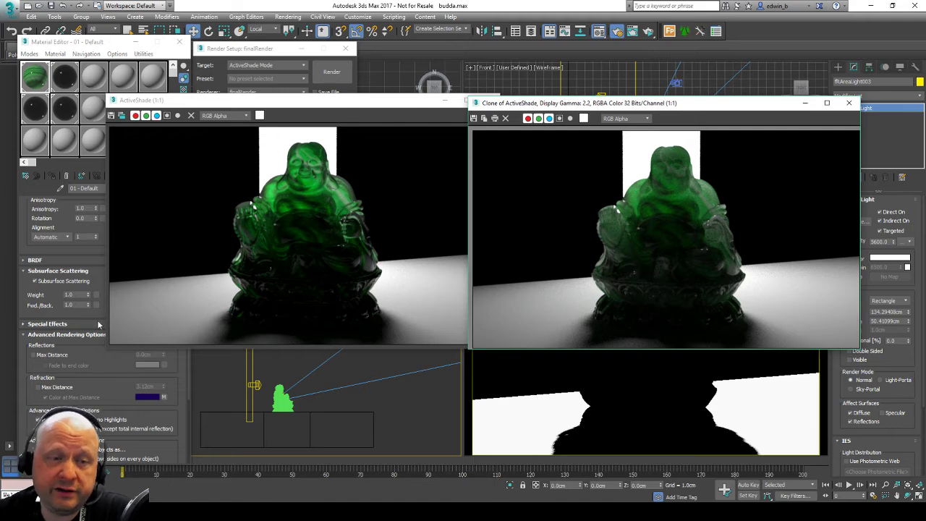
# Set the subsurface scattering Fwd./Back. value to -1.0 and close the cloned render.
pyautogui.moveTo(88, 308); pyautogui.dragTo(98, 395)
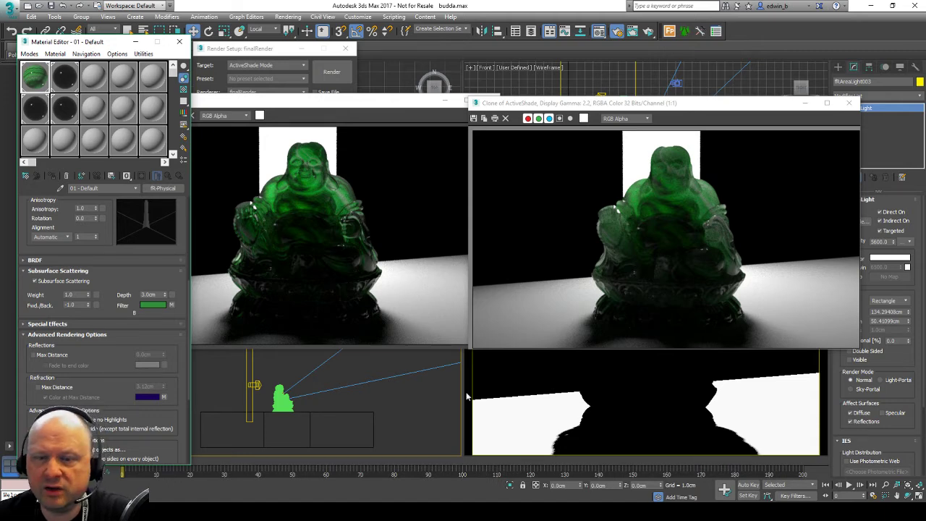
pyautogui.click(848, 103)
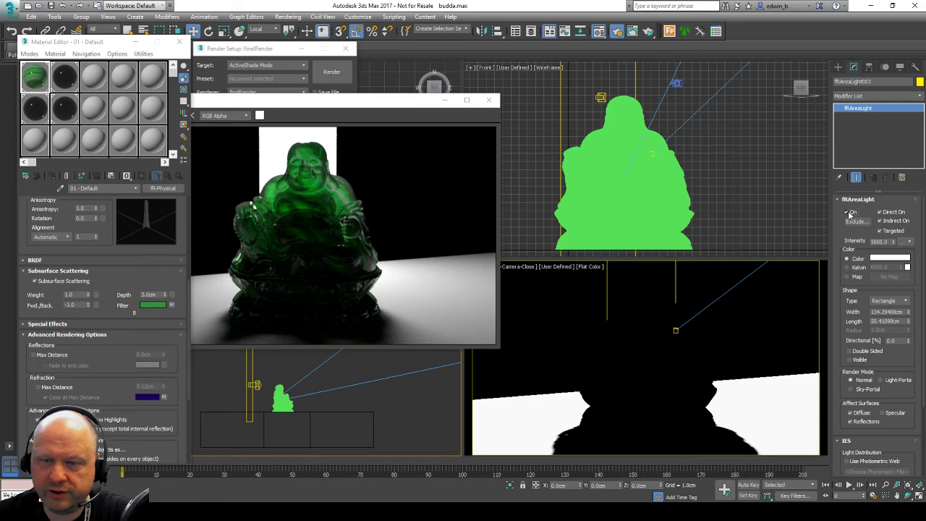
# Switch on the area light fRAreaLight003 and return the subsurface scattering Fwd./Back. value to 0.
pyautogui.click(848, 212)
pyautogui.moveTo(334, 103); pyautogui.dragTo(634, 68)
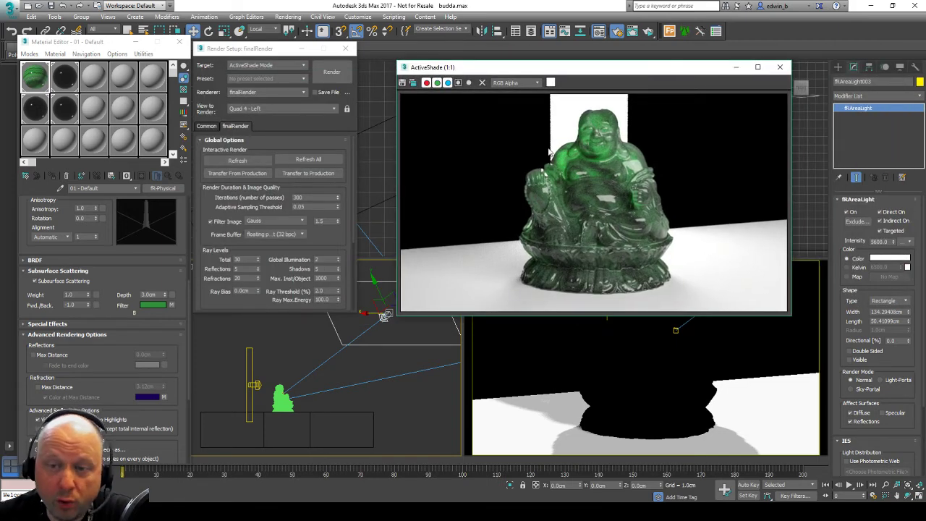
pyautogui.doubleClick(75, 305)
pyautogui.write('0')
pyautogui.press('Return')
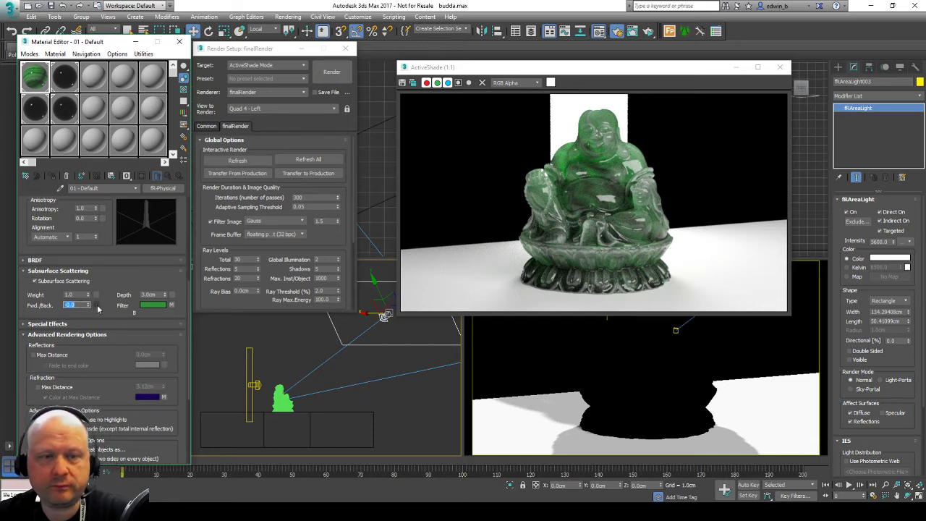
# Try a subsurface scattering Fwd./Back. value of 0.72 and lower it to 0.62.
pyautogui.moveTo(88, 298); pyautogui.dragTo(93, 269)
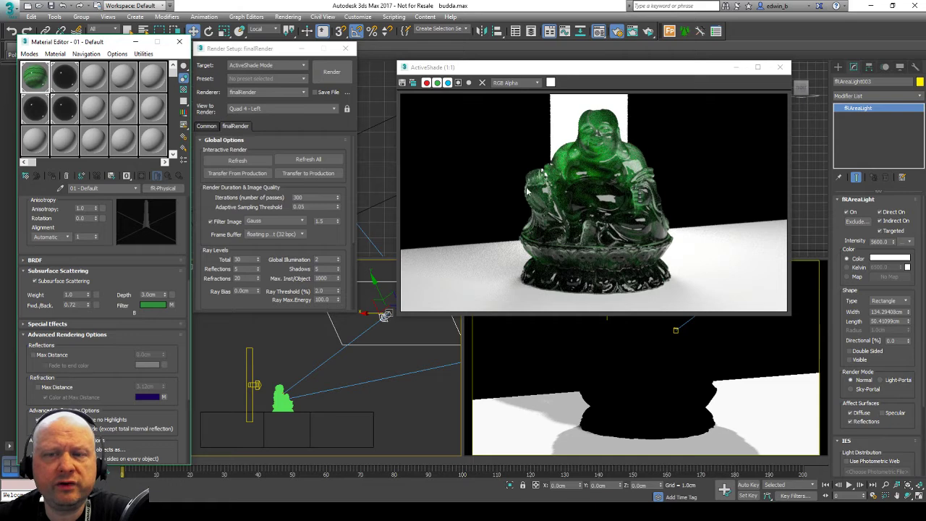
pyautogui.click(88, 303)
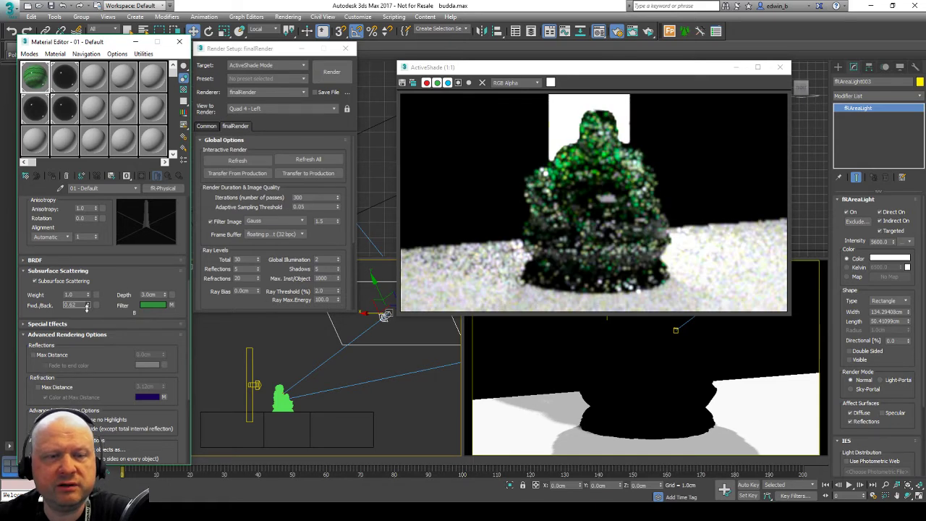
pyautogui.moveTo(88, 305); pyautogui.dragTo(89, 311)
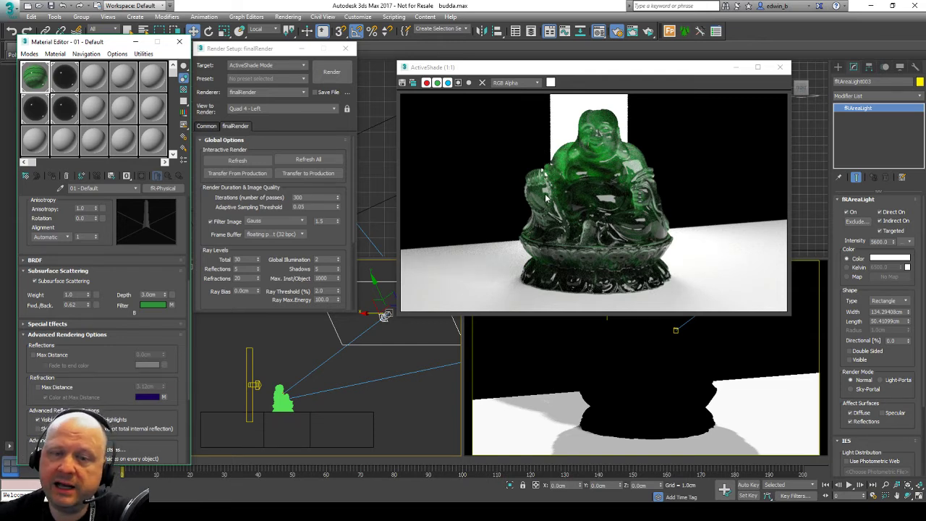
# Switch off the area light fRAreaLight003 and raise the subsurface scattering Fwd./Back. value to 0.91.
pyautogui.click(848, 213)
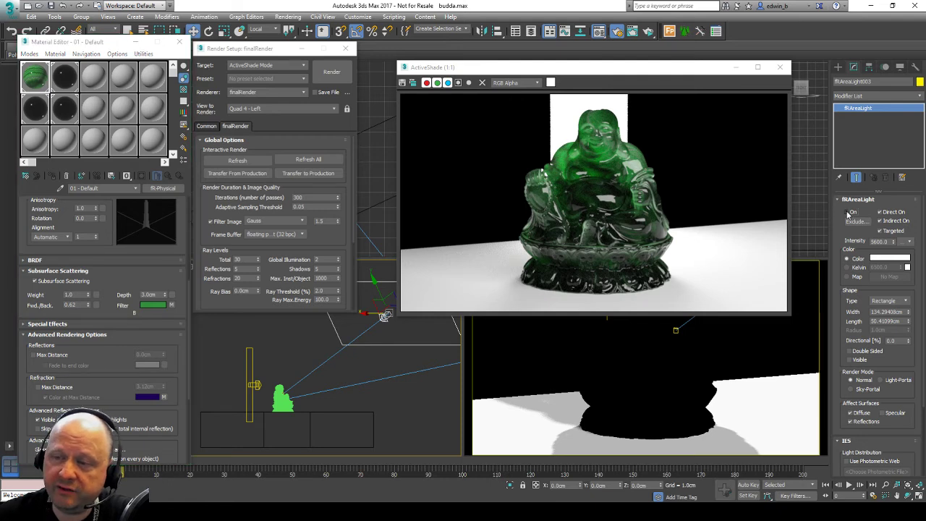
pyautogui.click(848, 213)
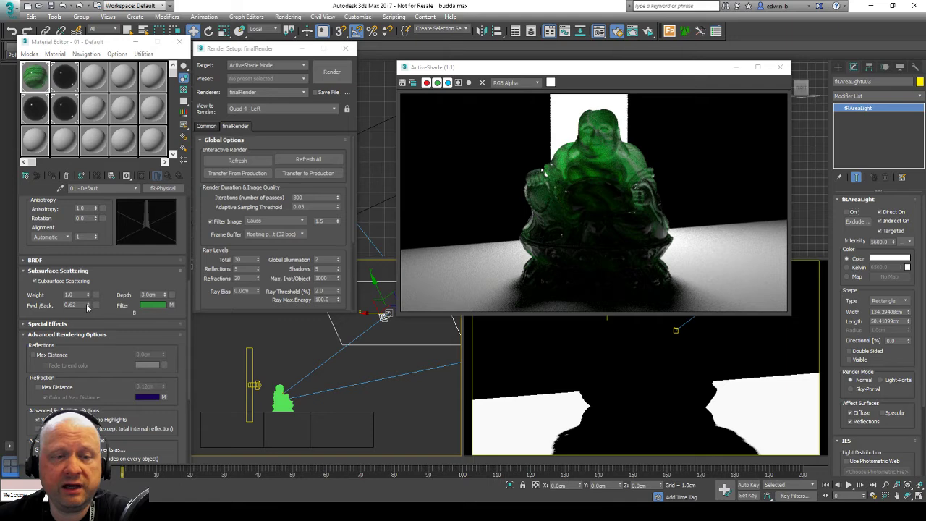
pyautogui.moveTo(88, 305); pyautogui.dragTo(89, 288)
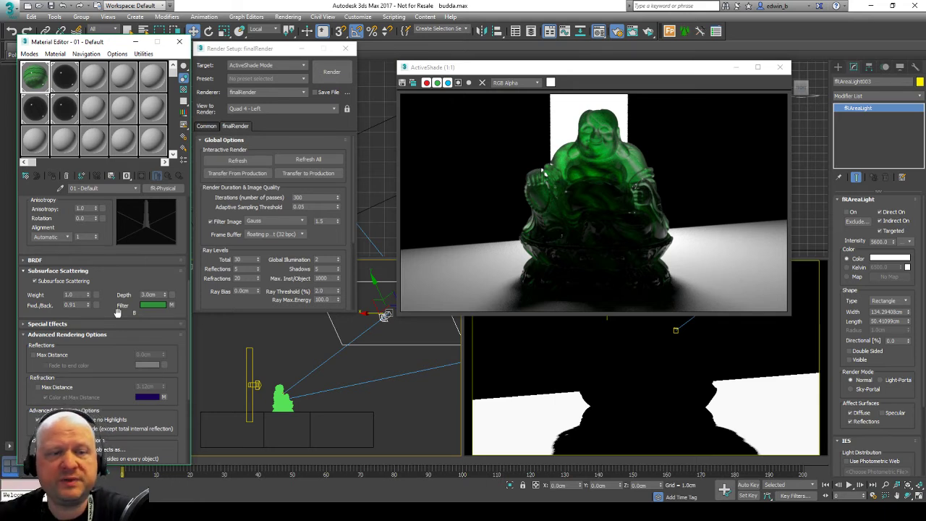
# Compare the Buddha with Subsurface Scattering disabled and enabled while toggling the area light, leaving scattering enabled and the light off.
pyautogui.click(34, 281)
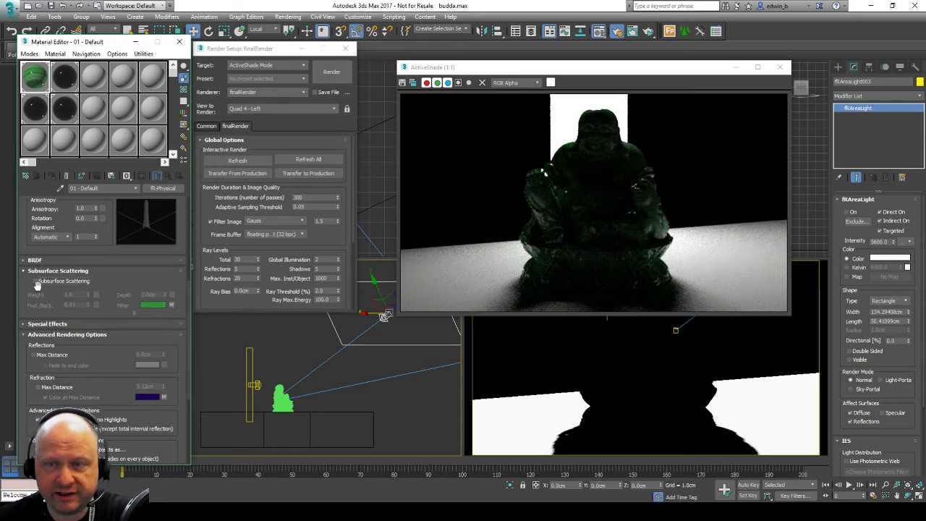
pyautogui.click(847, 212)
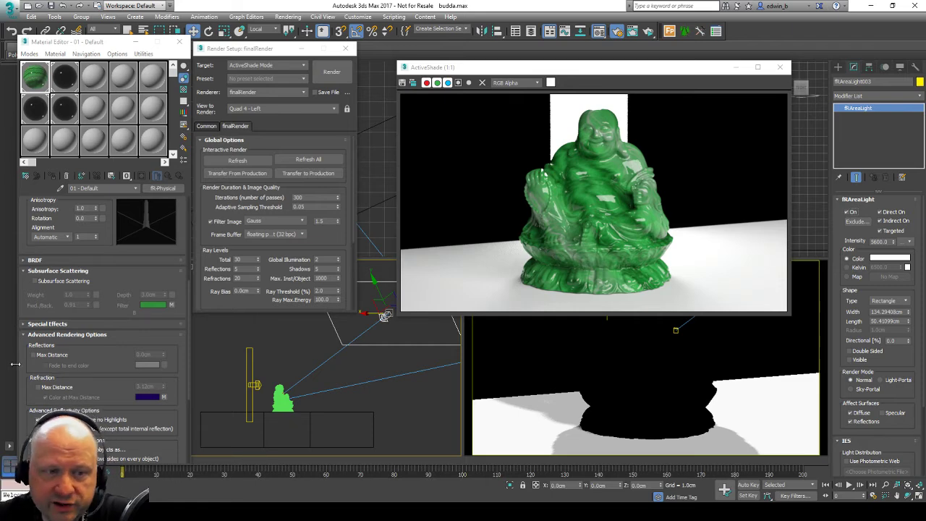
pyautogui.click(34, 281)
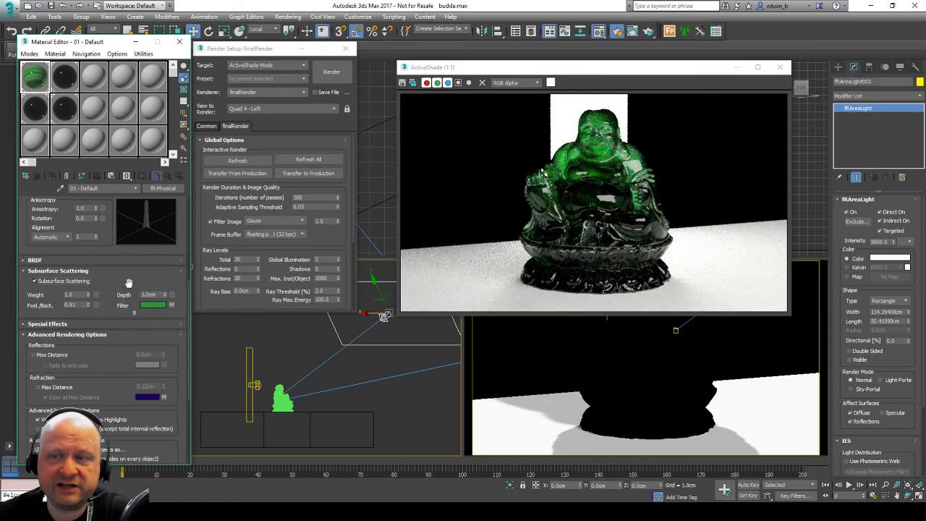
pyautogui.click(847, 212)
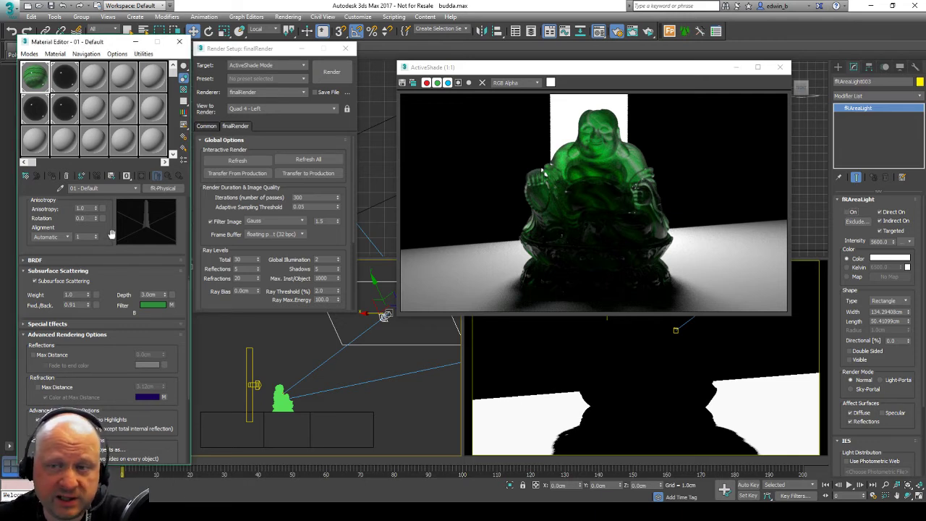
# Set the refraction transparency of the Buddha's material to 0.16.
pyautogui.scroll(5, 109, 282)
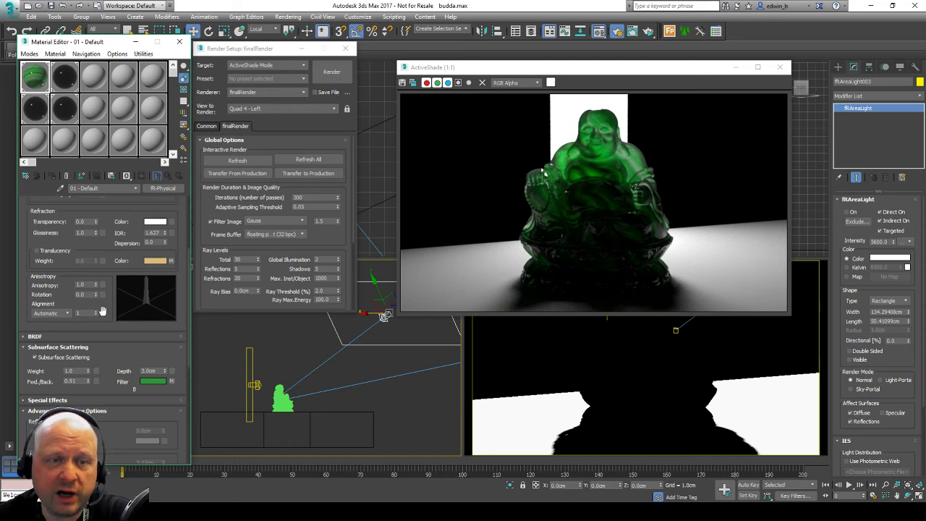
pyautogui.click(96, 221)
pyautogui.moveTo(96, 222); pyautogui.dragTo(94, 214)
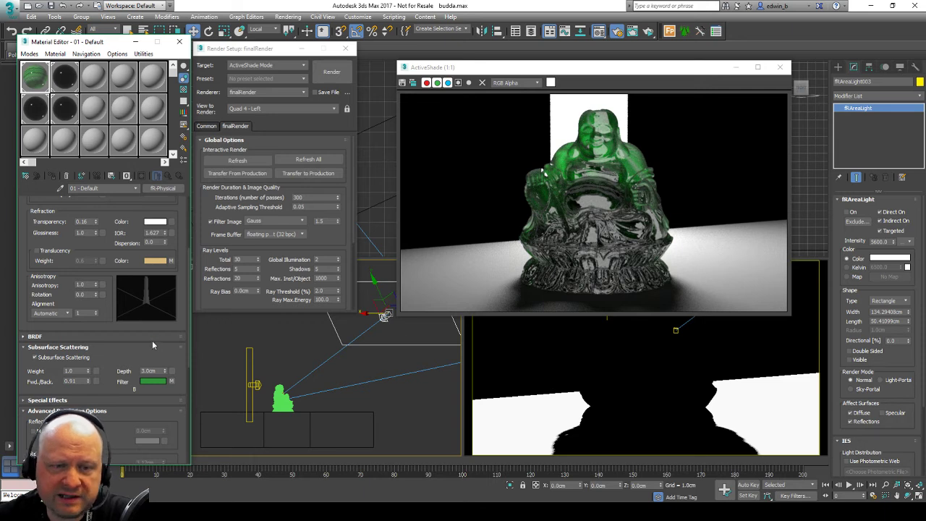
# Enable the refraction Max Distance of the Buddha's material with Color at Max Distance active.
pyautogui.moveTo(155, 340); pyautogui.dragTo(141, 221)
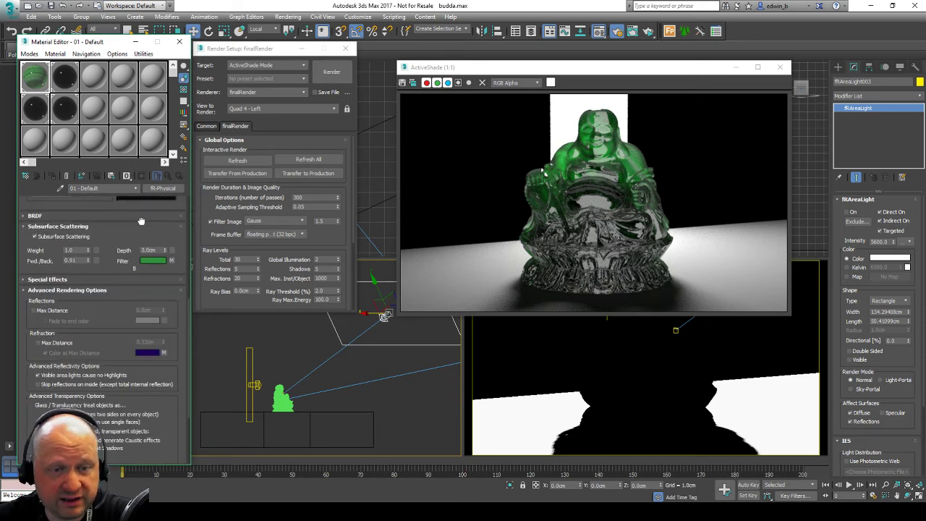
pyautogui.click(38, 343)
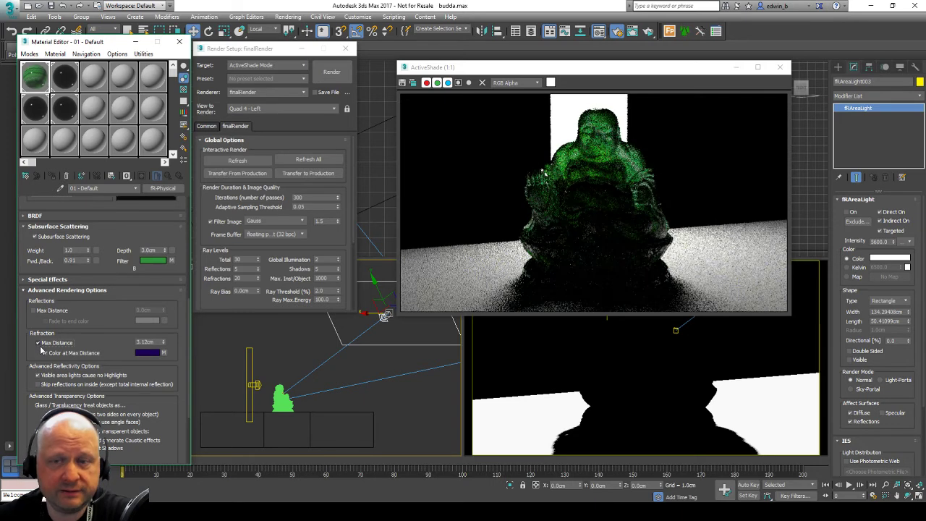
pyautogui.click(45, 353)
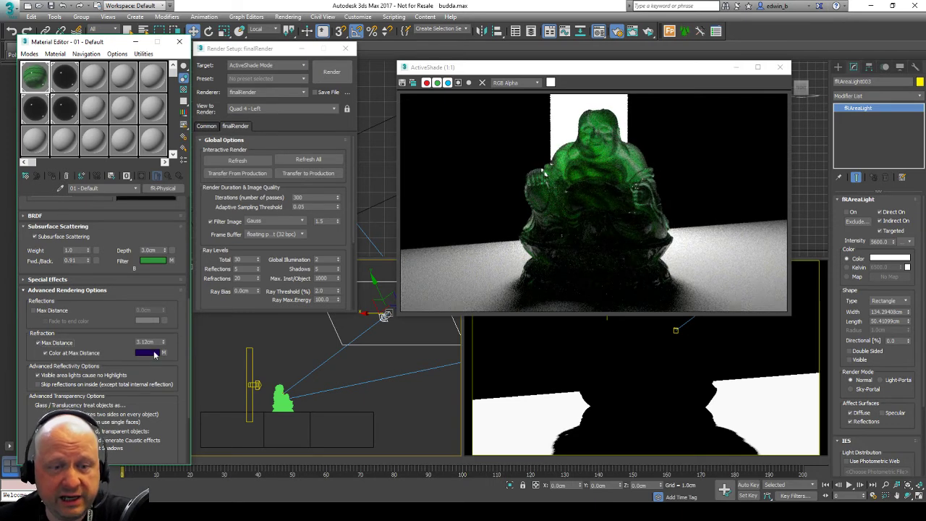
# Set the refraction Max Distance to 5.0 cm and compare the Buddha with the area light fRAreaLight003 switched on and off.
pyautogui.doubleClick(144, 341)
pyautogui.write('5')
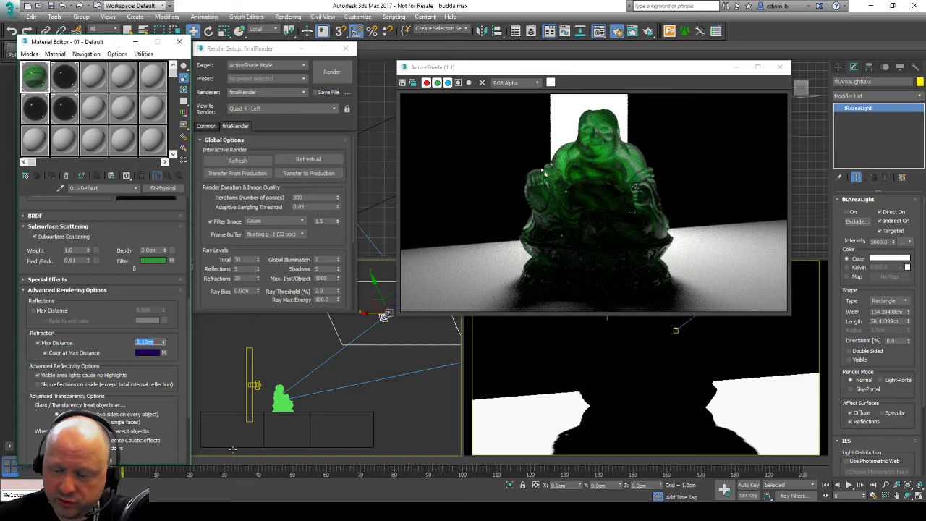
pyautogui.press('Return')
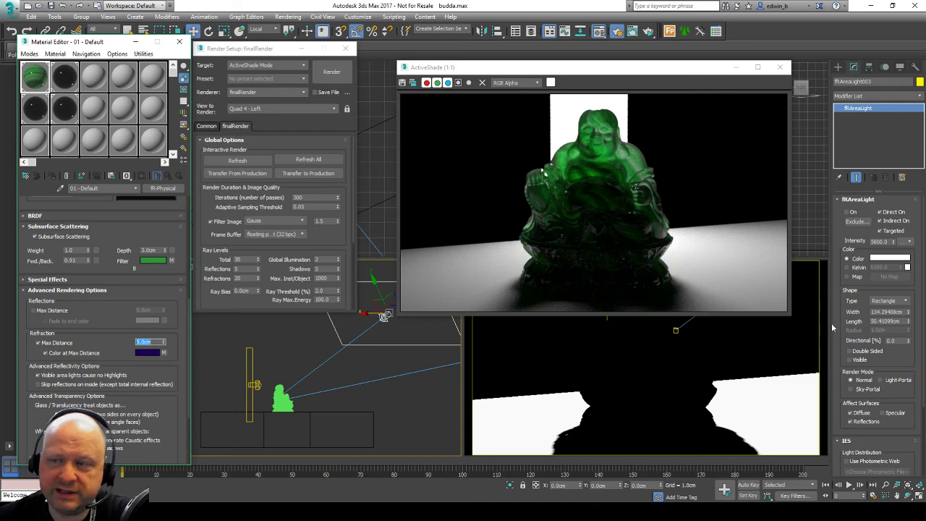
pyautogui.click(848, 212)
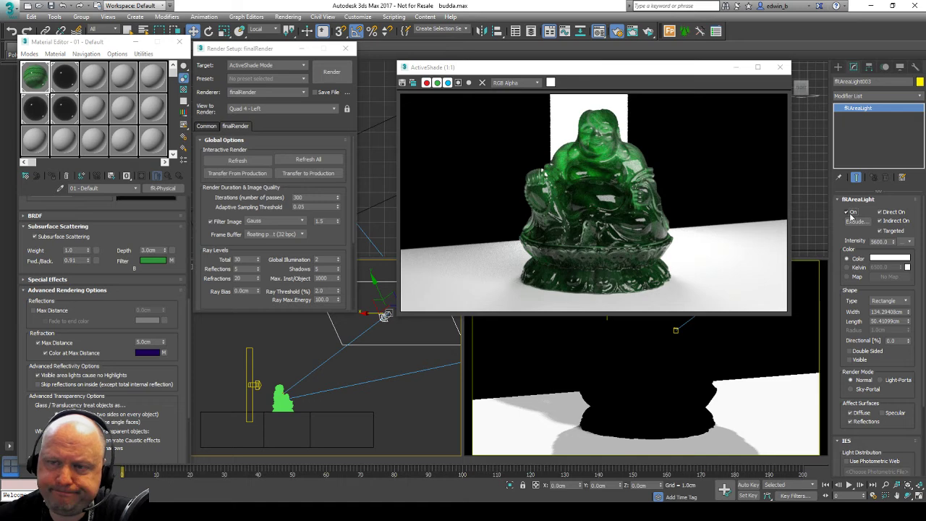
pyautogui.click(847, 213)
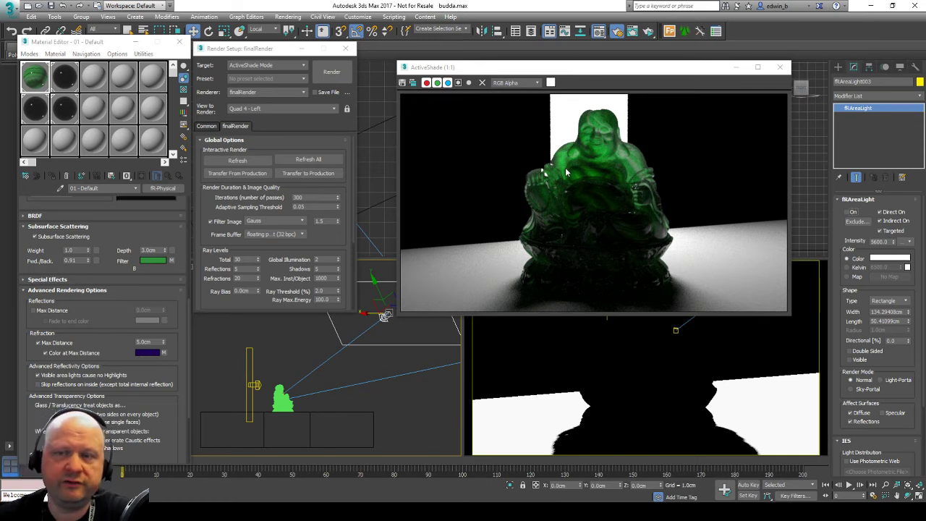
# Uncover the top view, select the area light fRAreaLight002 behind the Buddha and slide it along its local X axis toward the Buddha's raised hand.
pyautogui.moveTo(267, 48); pyautogui.dragTo(97, 160)
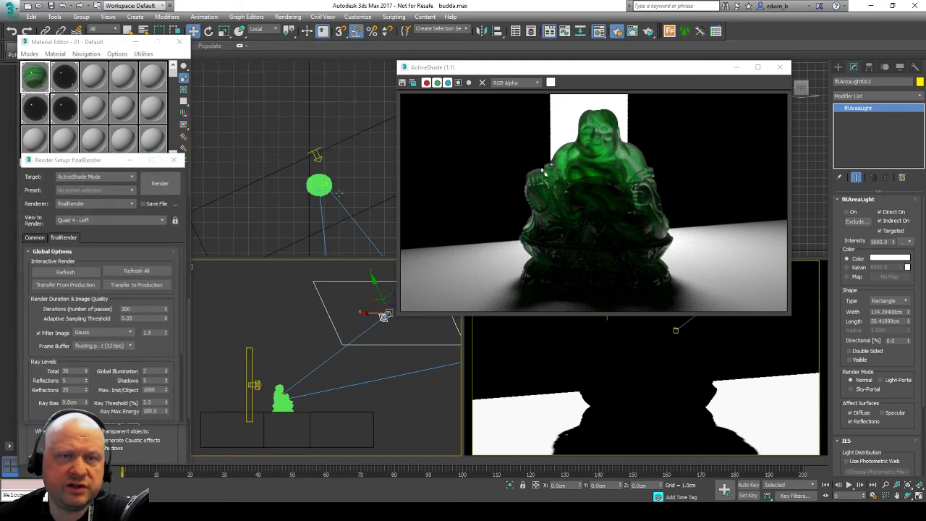
pyautogui.click(315, 153)
pyautogui.click(315, 153)
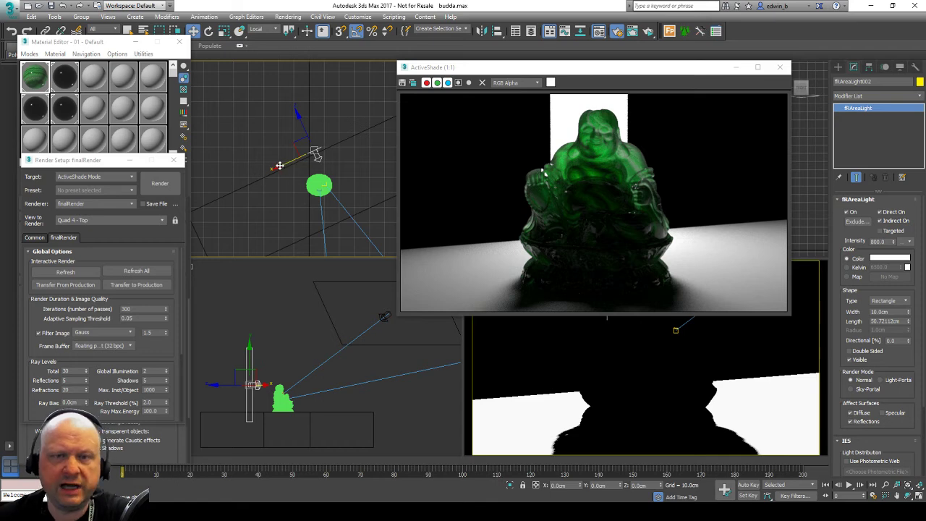
pyautogui.moveTo(280, 166); pyautogui.dragTo(263, 173)
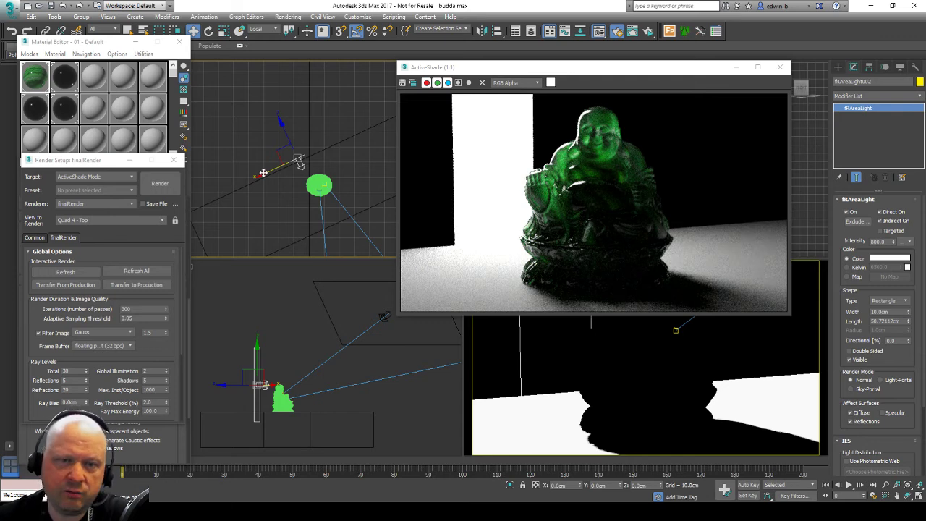
pyautogui.moveTo(263, 174); pyautogui.dragTo(242, 180)
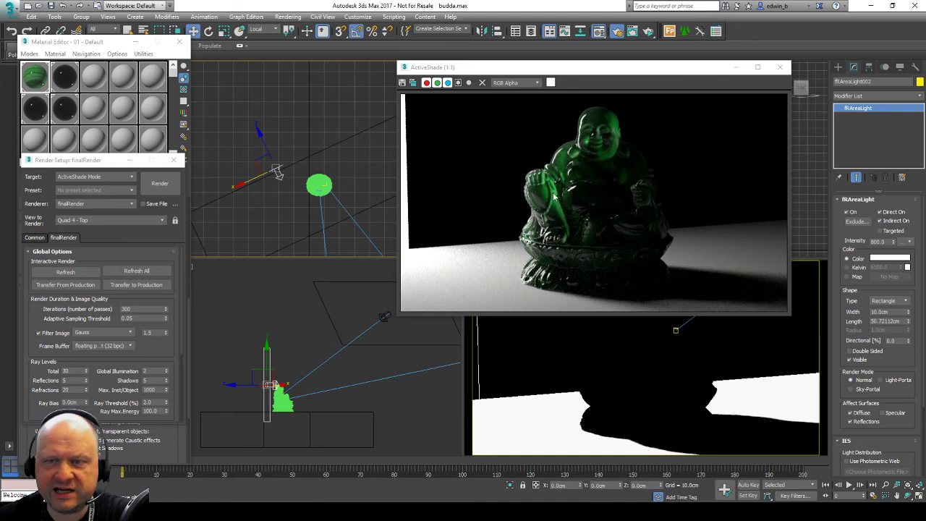
pyautogui.moveTo(247, 181)
pyautogui.mouseDown()
pyautogui.moveTo(266, 171)
pyautogui.moveTo(258, 174)
pyautogui.mouseUp()
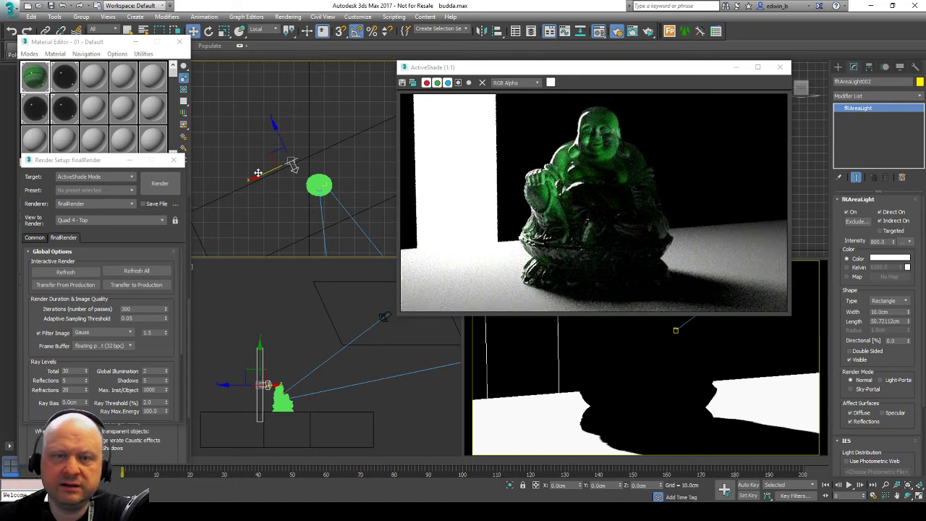
# Slide fRAreaLight002 along its local X axis past the Buddha to the opposite side, and bring it slightly back into the rendered view.
pyautogui.moveTo(258, 173); pyautogui.dragTo(325, 143)
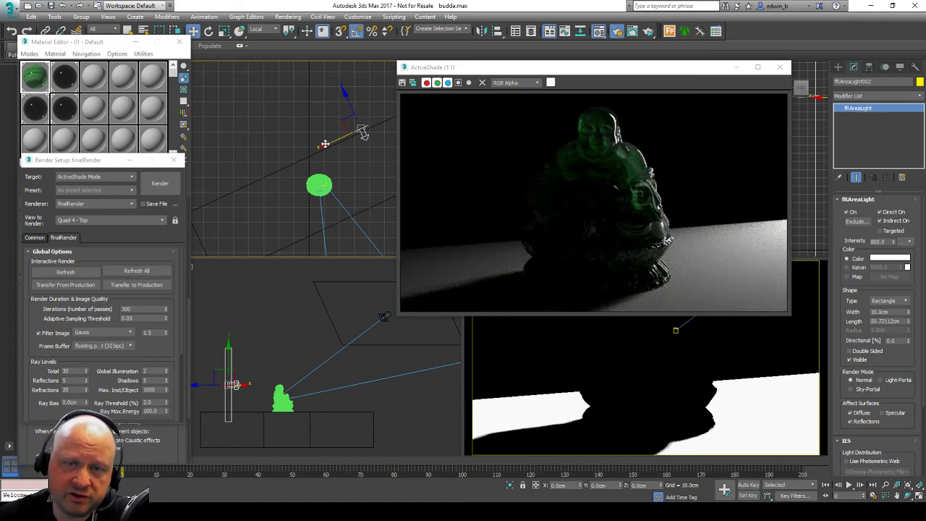
pyautogui.click(316, 148)
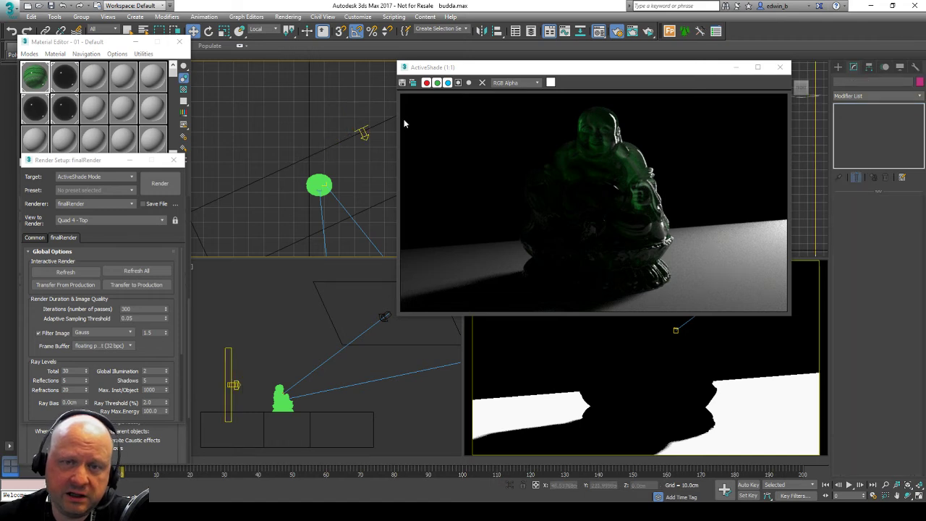
pyautogui.click(360, 132)
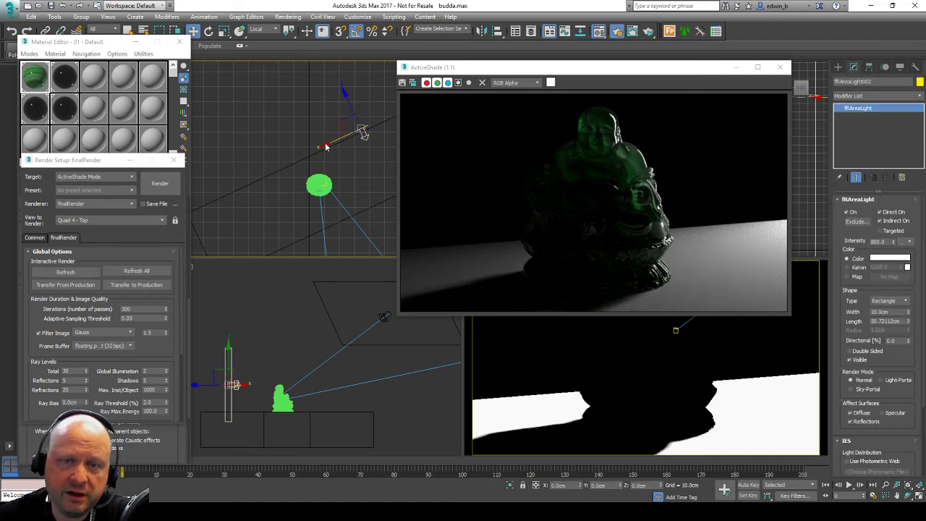
pyautogui.moveTo(326, 147); pyautogui.dragTo(313, 149)
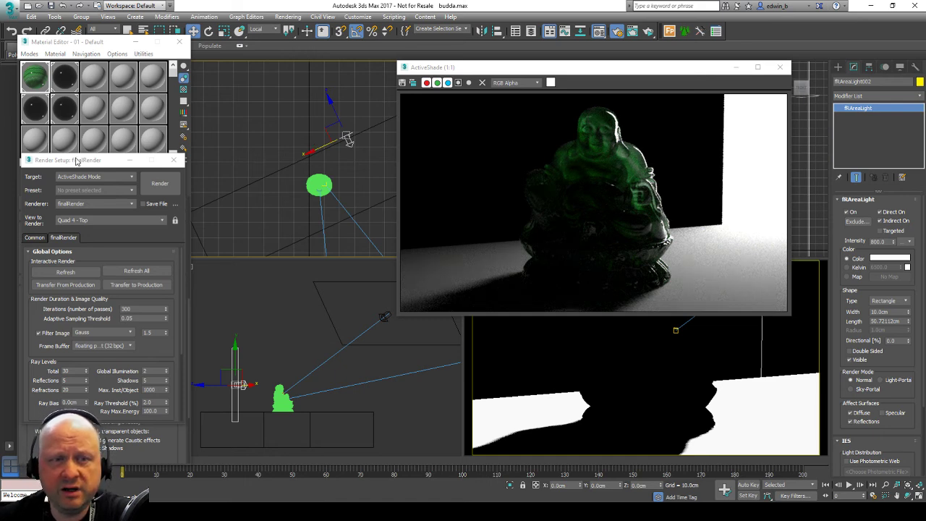
# Close the Render Setup window and slide fRAreaLight002 a little closer to the Buddha along its local X axis.
pyautogui.moveTo(76, 160); pyautogui.dragTo(251, 97)
pyautogui.click(348, 97)
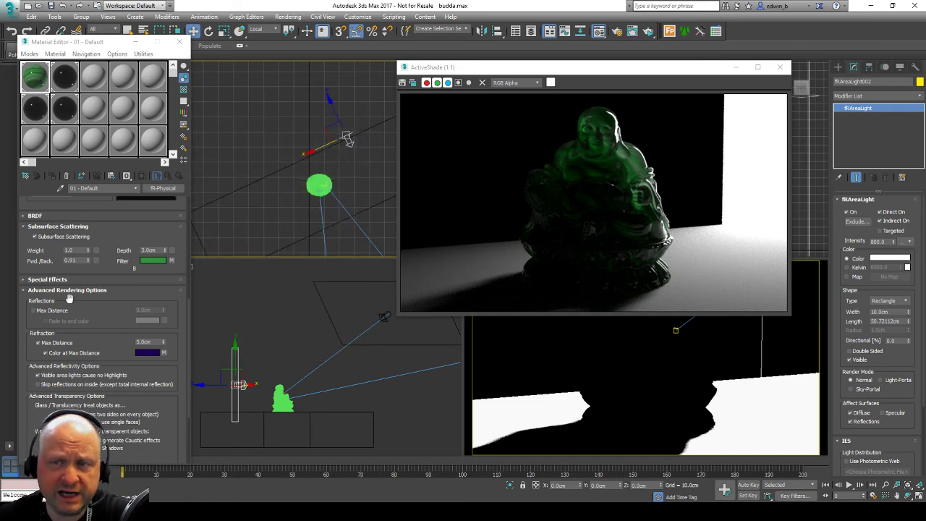
pyautogui.moveTo(314, 150); pyautogui.dragTo(307, 153)
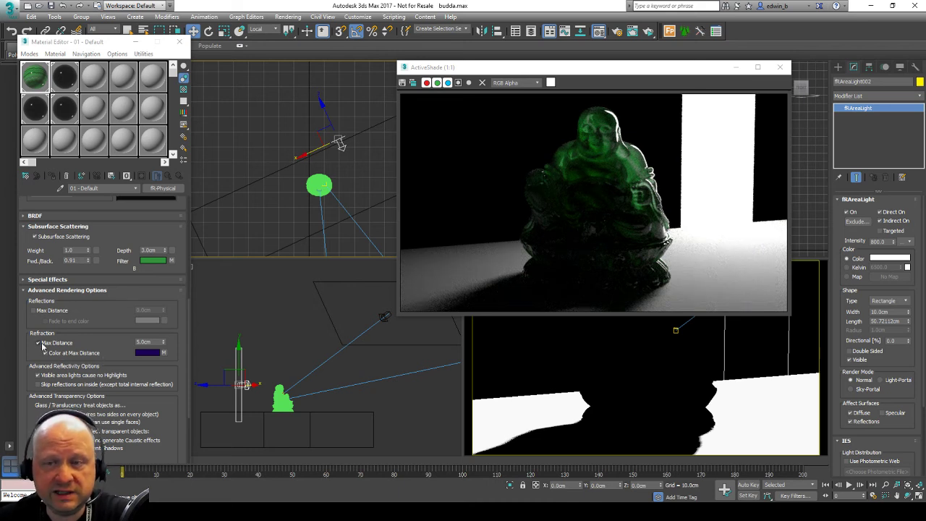
# Disable the refraction Max Distance of the Buddha's material and reset its refraction transparency to 0.0.
pyautogui.click(38, 343)
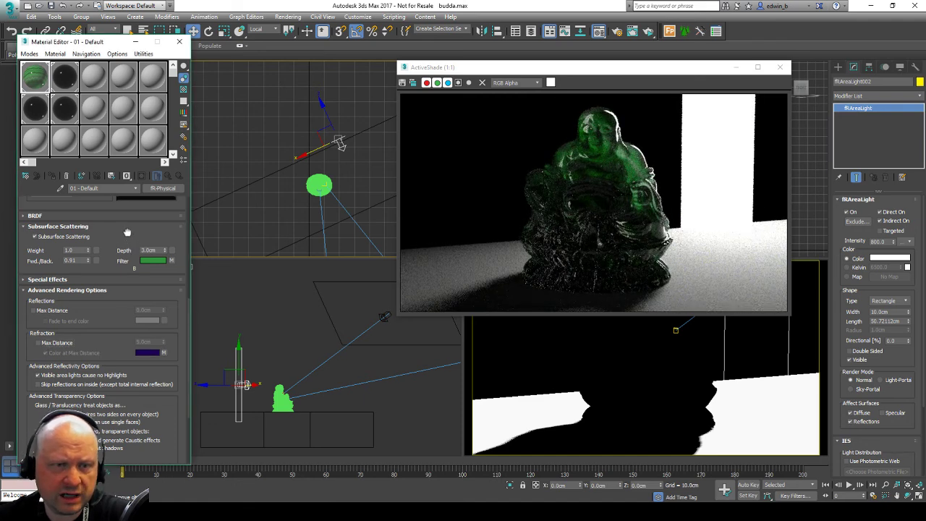
pyautogui.scroll(4, 132, 246)
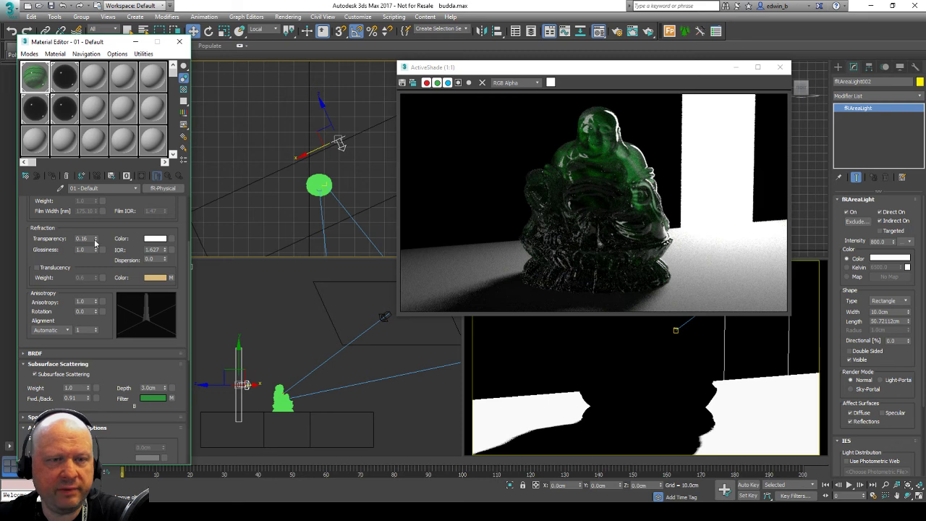
pyautogui.moveTo(96, 238); pyautogui.dragTo(101, 203)
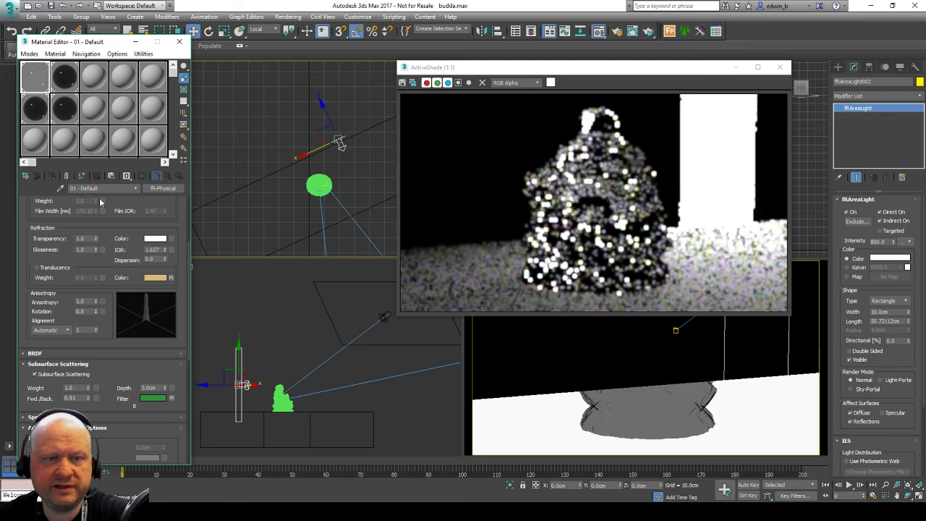
pyautogui.rightClick(99, 237)
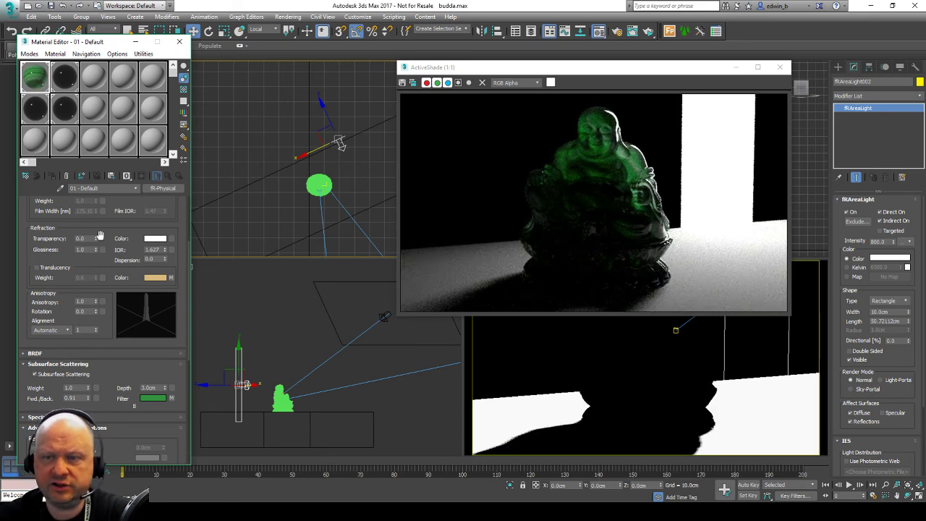
# Slide fRAreaLight002 along its local X axis until it stands directly behind the Buddha in the render.
pyautogui.click(297, 158)
pyautogui.moveTo(297, 158); pyautogui.dragTo(288, 160)
pyautogui.moveTo(287, 160)
pyautogui.mouseDown()
pyautogui.moveTo(268, 165)
pyautogui.moveTo(277, 166)
pyautogui.mouseUp()
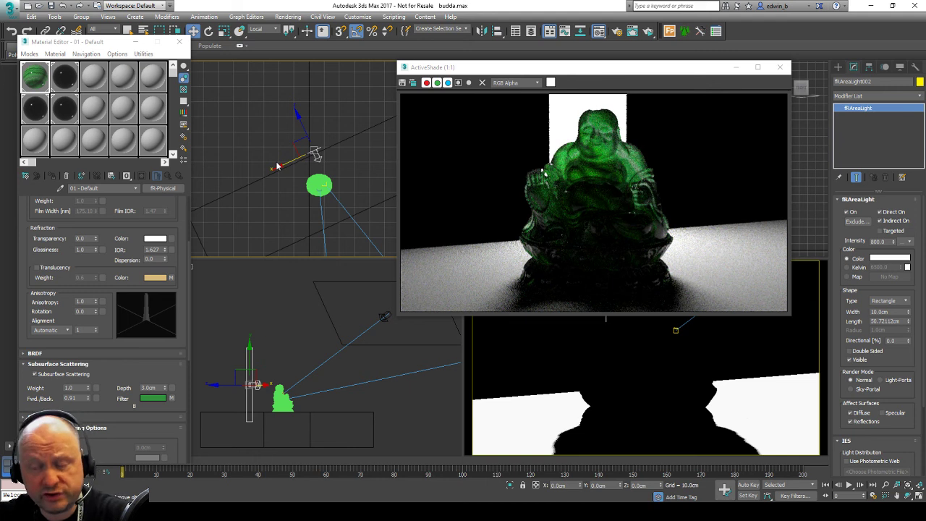